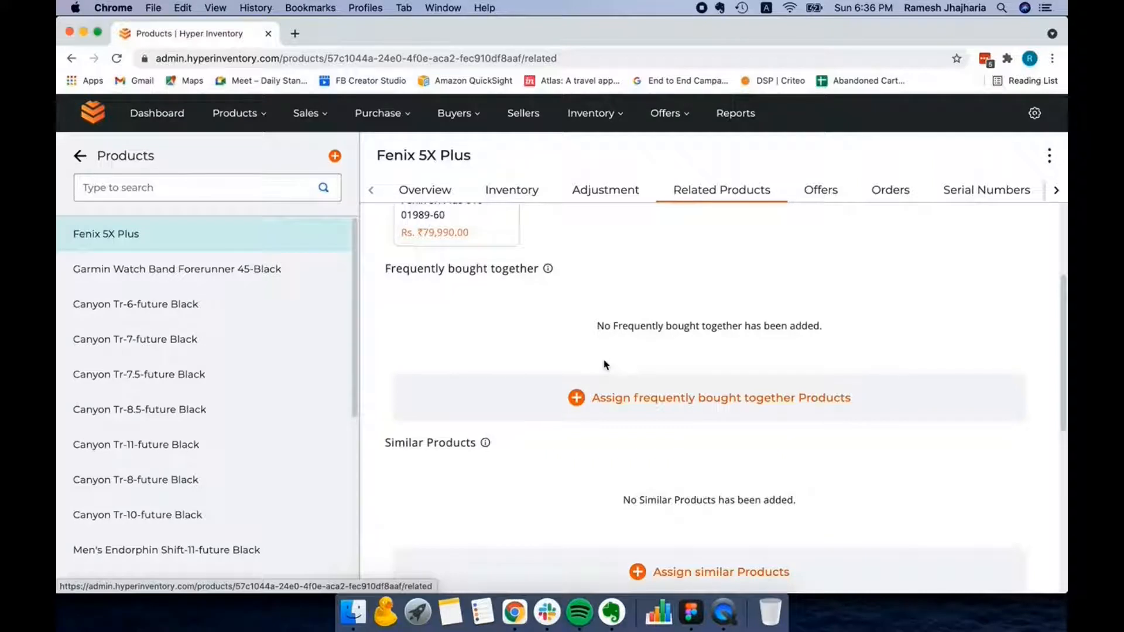
# - Review the Frequently bought together, Similar, Sponsored and Product Accessories sections of the Fenix 5X Plus related products
pyautogui.scroll(-5, 606, 365)
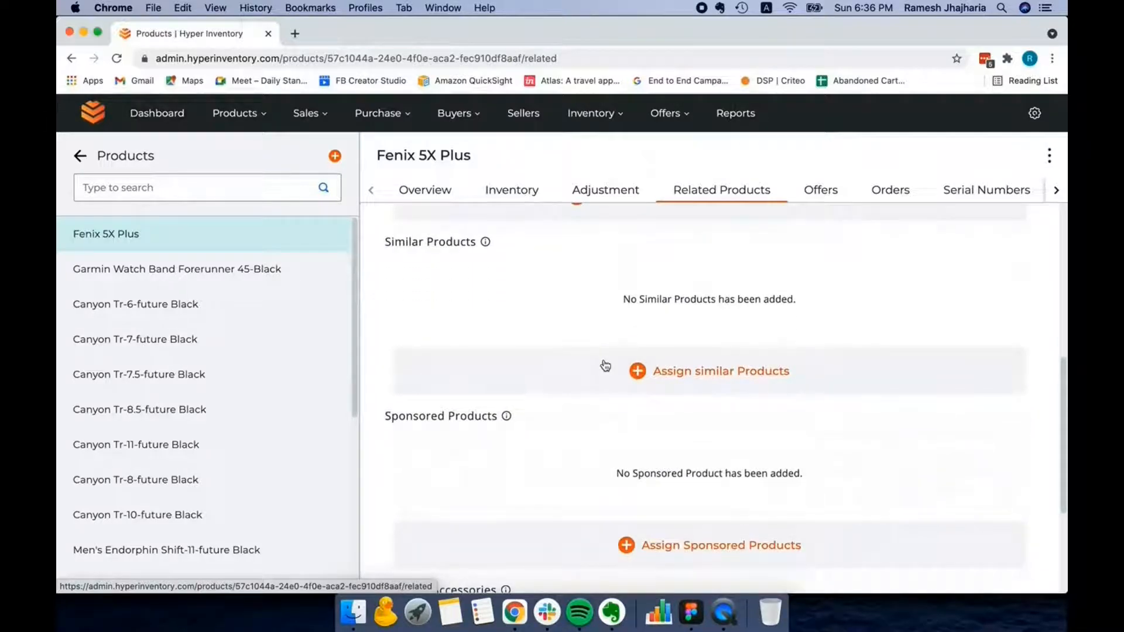
pyautogui.scroll(1, 606, 364)
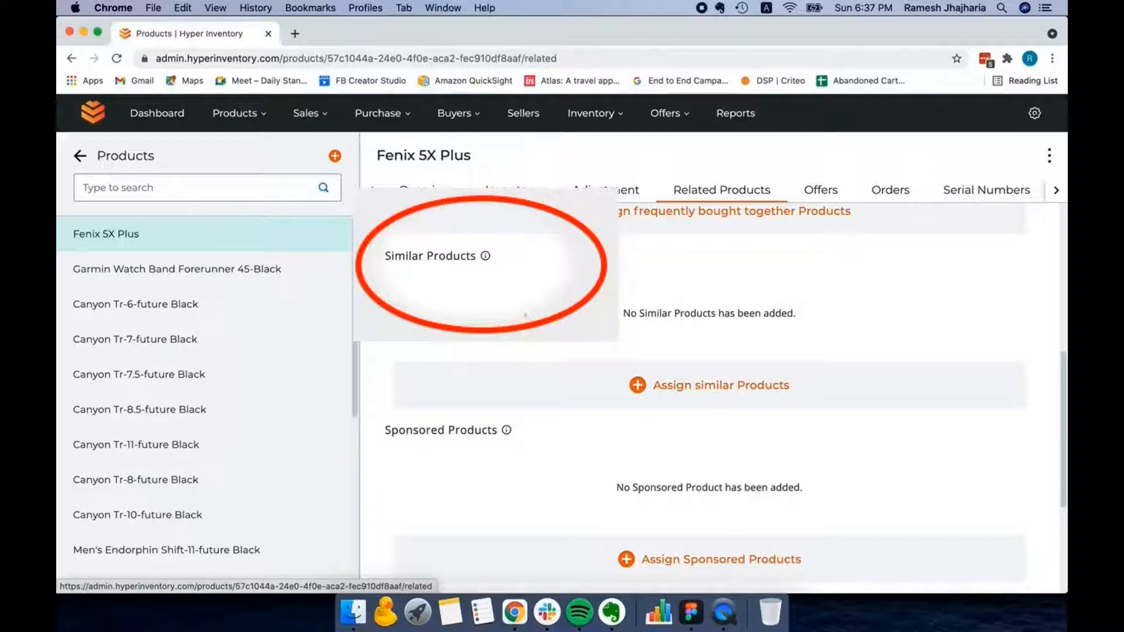
pyautogui.scroll(-3, 706, 398)
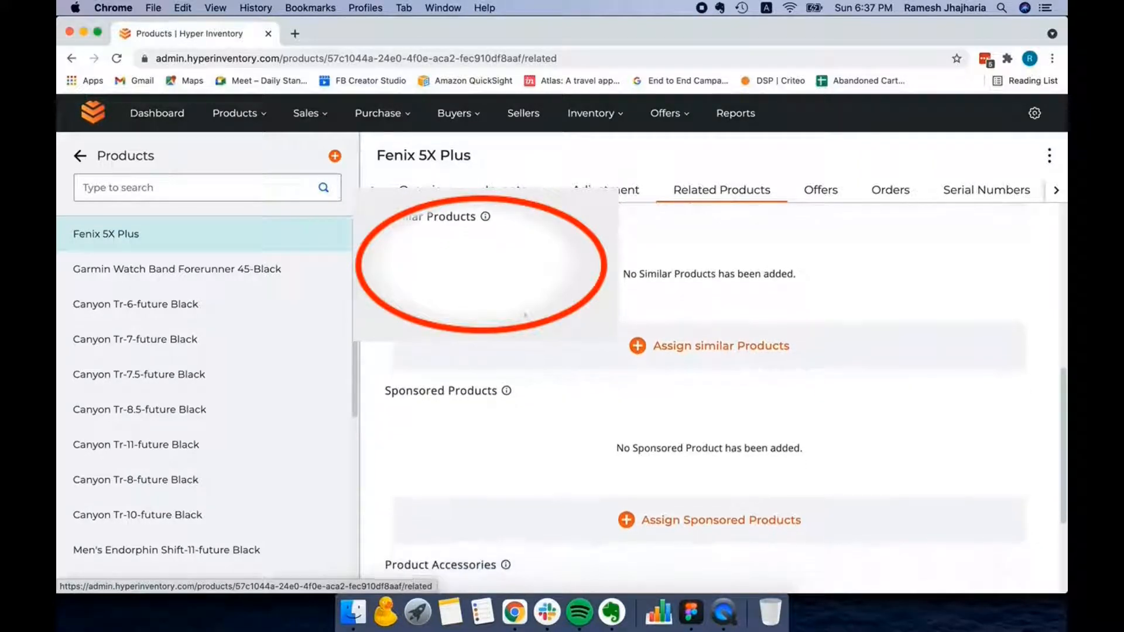
pyautogui.scroll(-5, 525, 315)
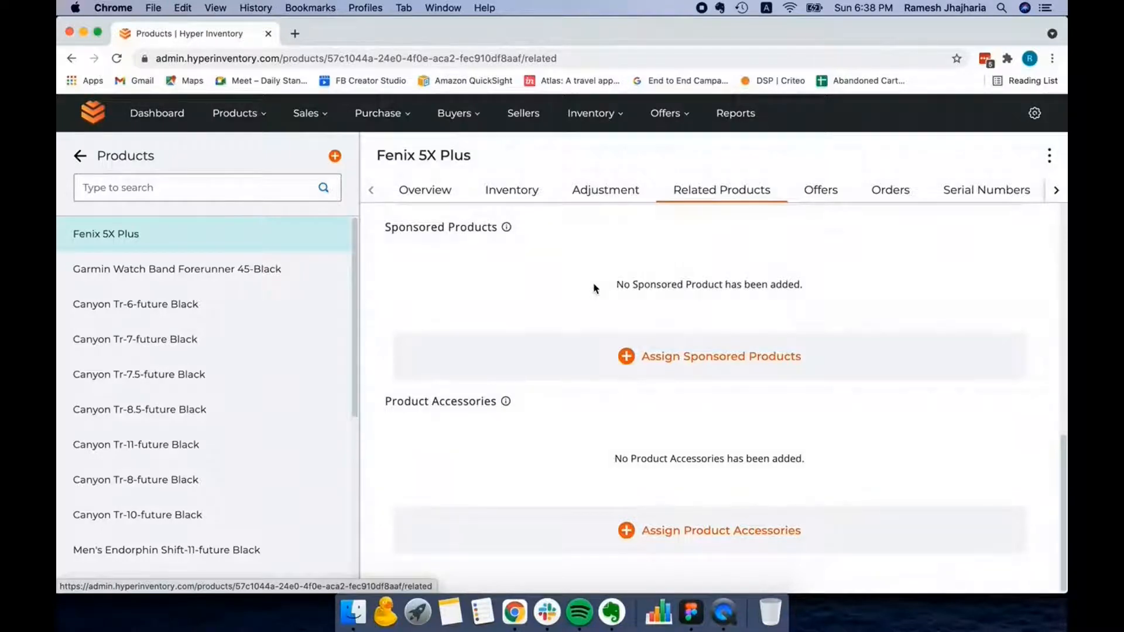
pyautogui.scroll(-5, 574, 299)
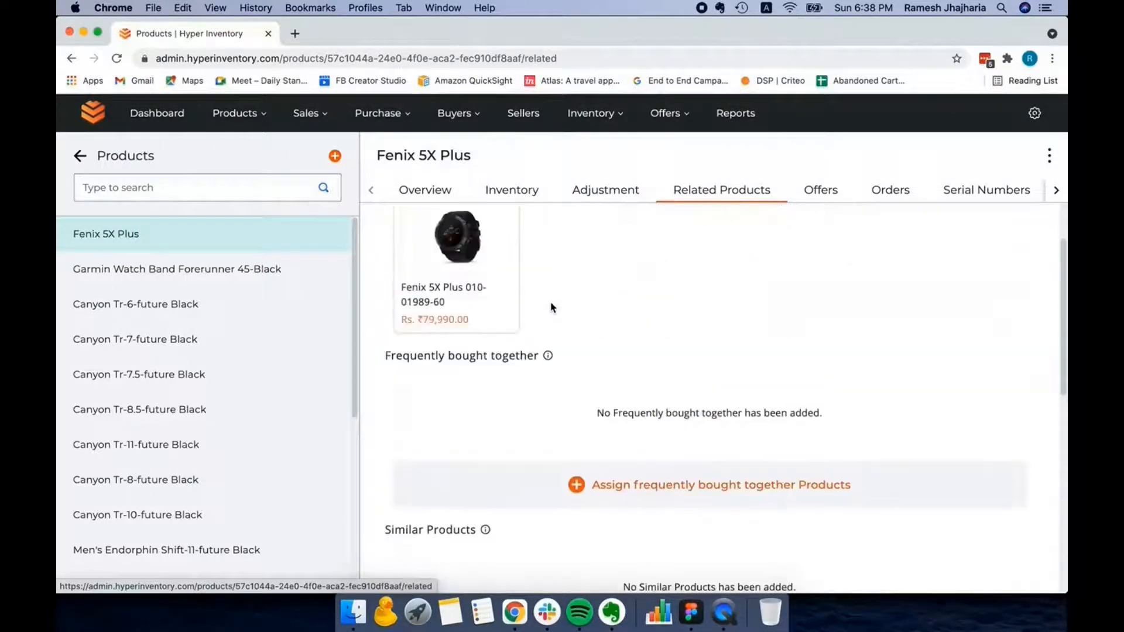
pyautogui.scroll(2, 552, 307)
pyautogui.scroll(-3, 552, 307)
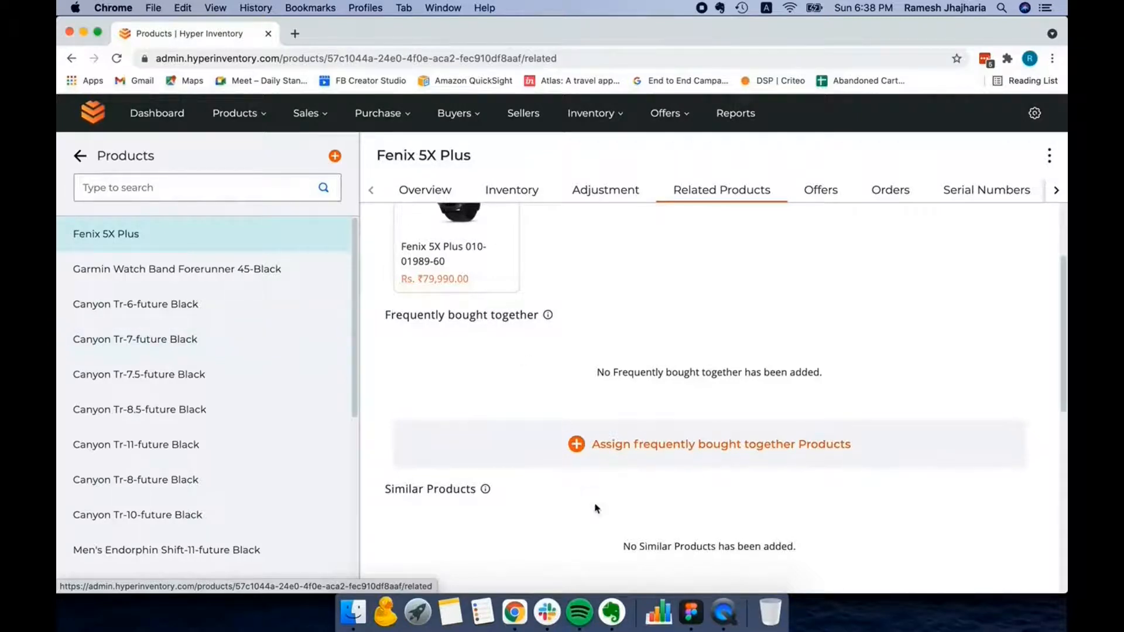
# - Assign Garmin Watch Band Forerunner 45-Black and Canyon Tr-7.5-Future Black as frequently bought together products of the Fenix 5X Plus
pyautogui.click(577, 445)
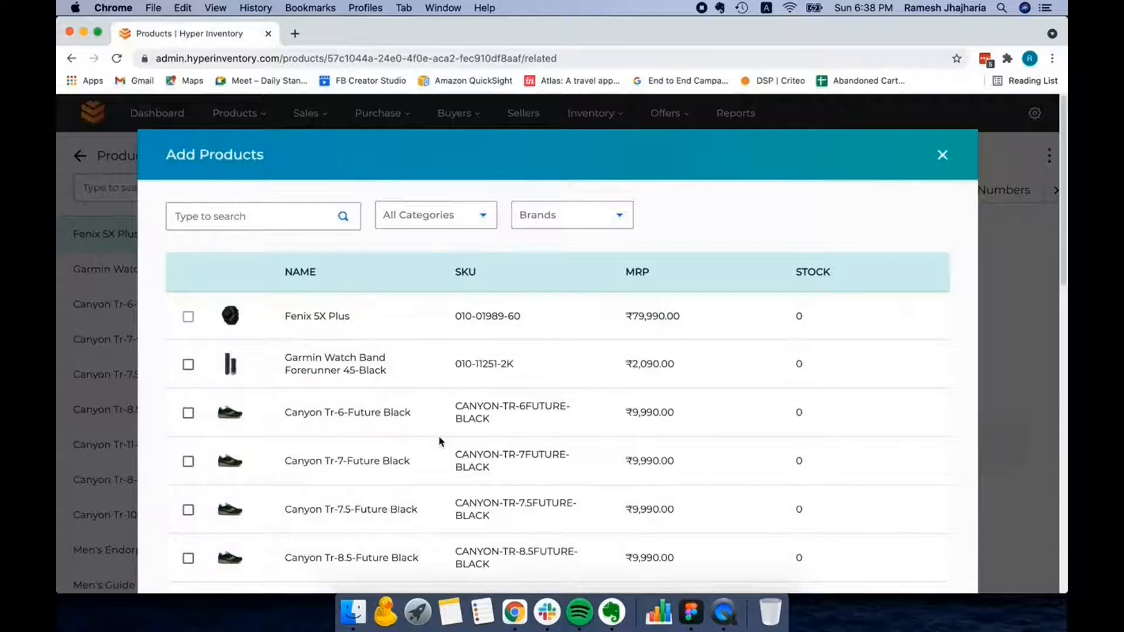
pyautogui.scroll(-1, 442, 442)
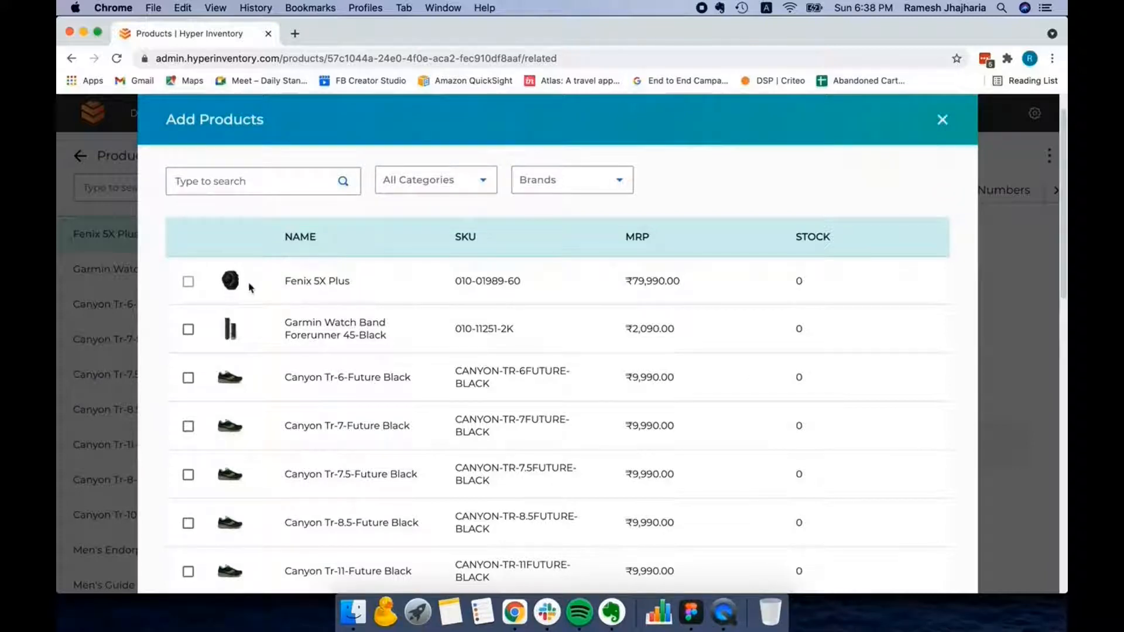
pyautogui.click(188, 333)
pyautogui.scroll(-2, 298, 423)
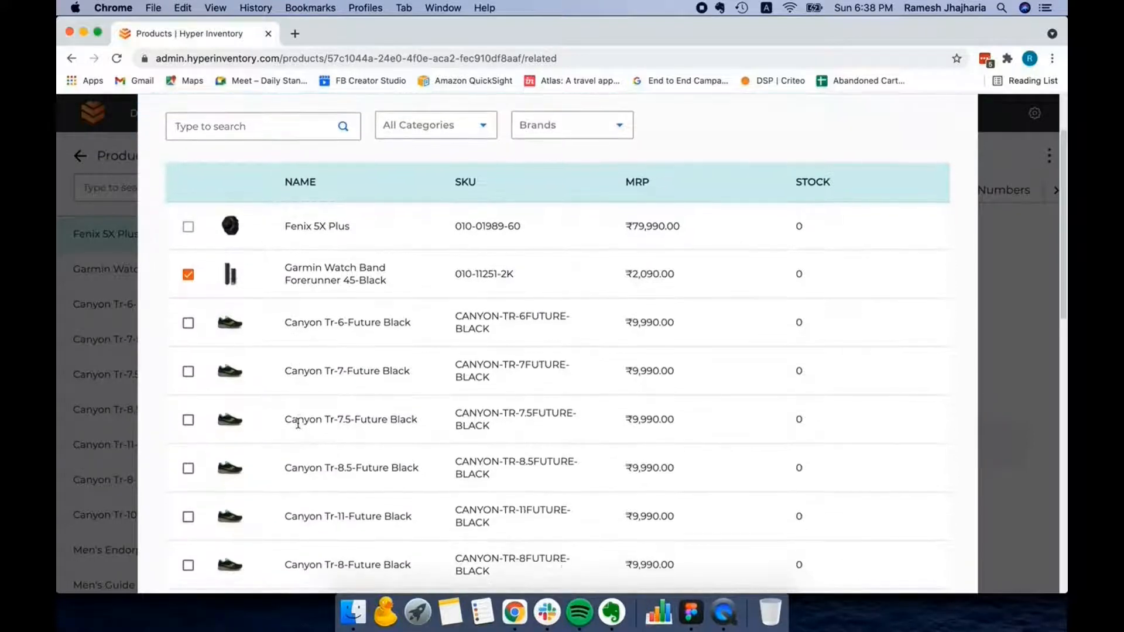
pyautogui.click(188, 421)
pyautogui.scroll(-12, 785, 430)
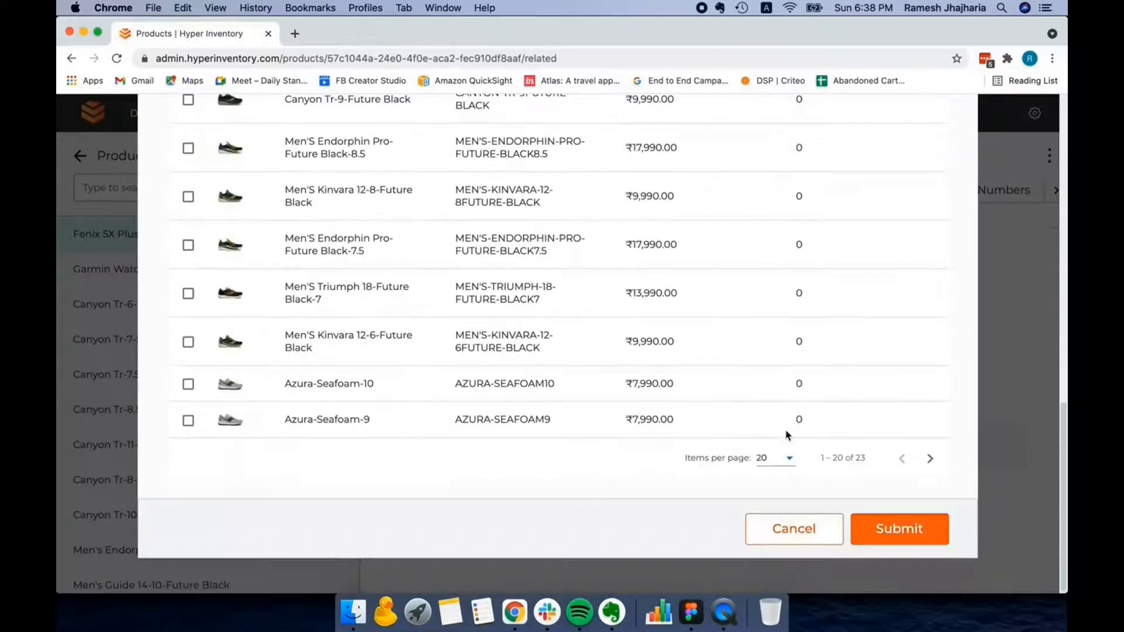
pyautogui.scroll(12, 785, 436)
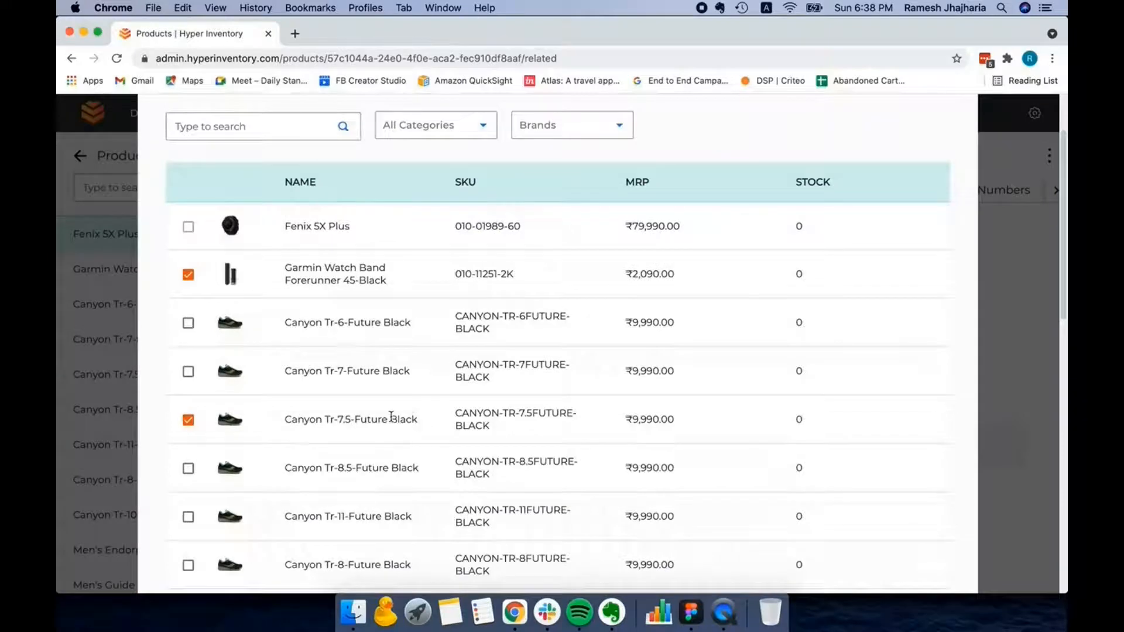
pyautogui.scroll(-5, 787, 435)
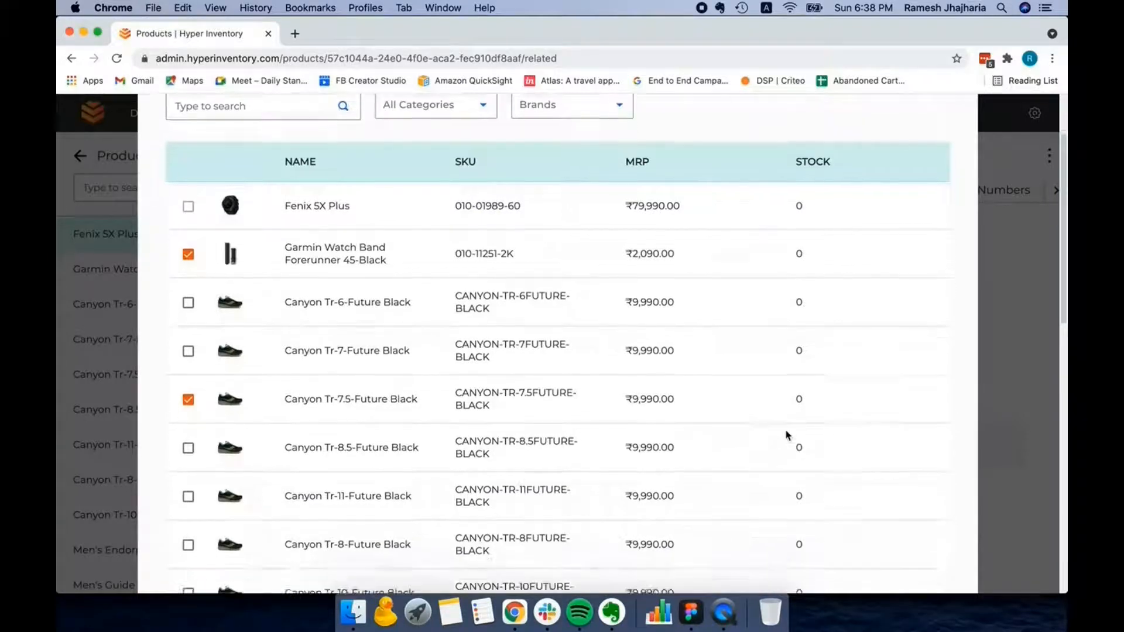
pyautogui.scroll(-8, 787, 436)
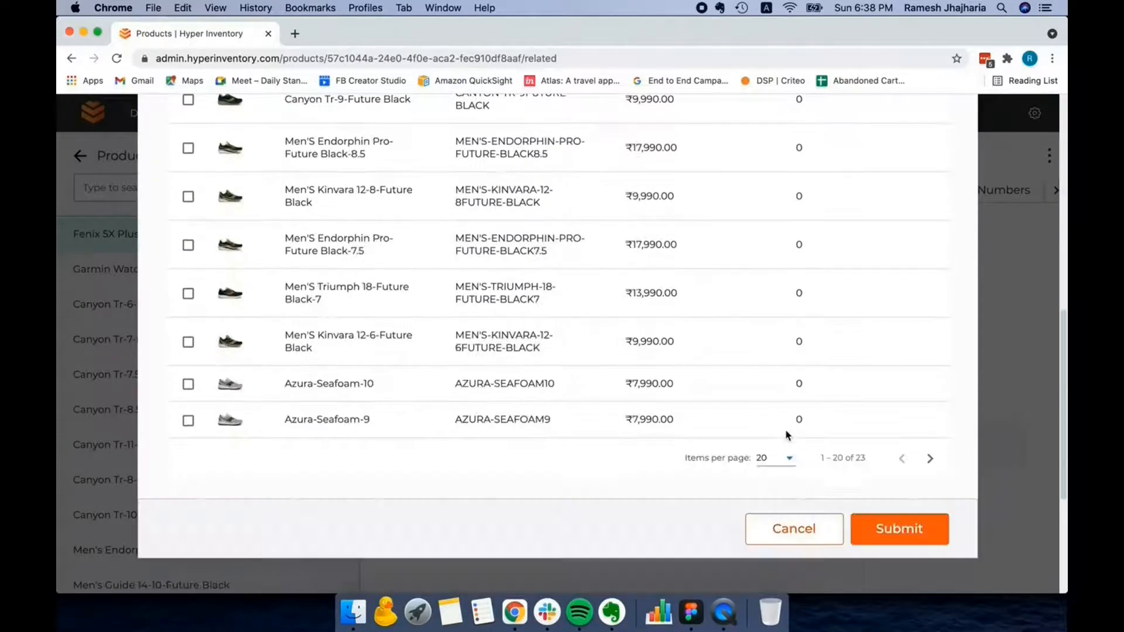
pyautogui.scroll(7, 787, 435)
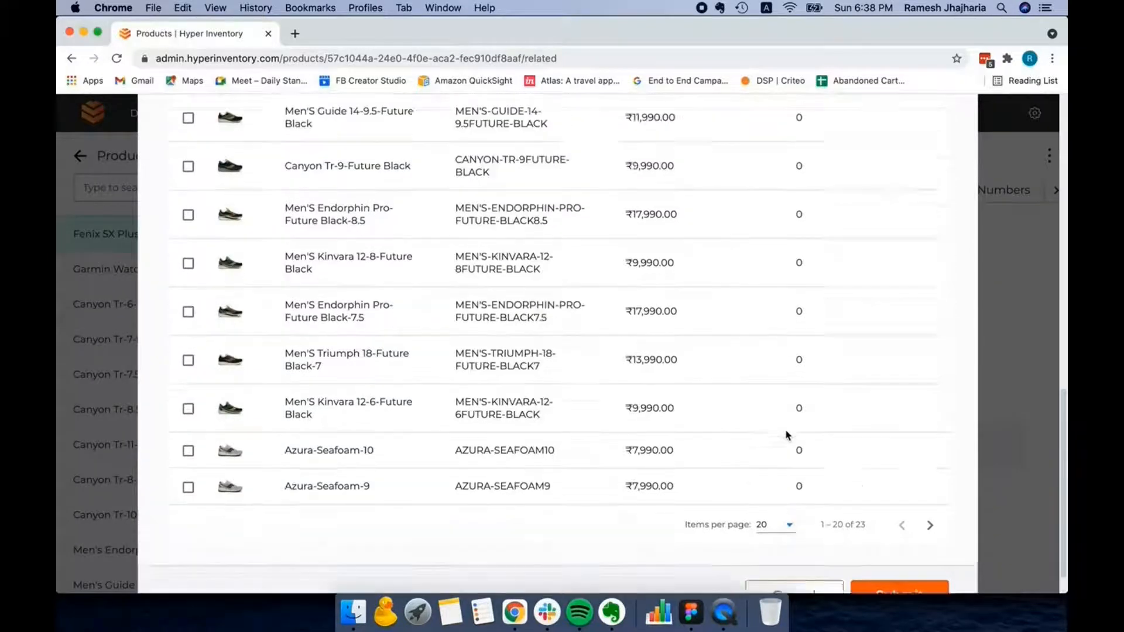
pyautogui.scroll(-7, 786, 435)
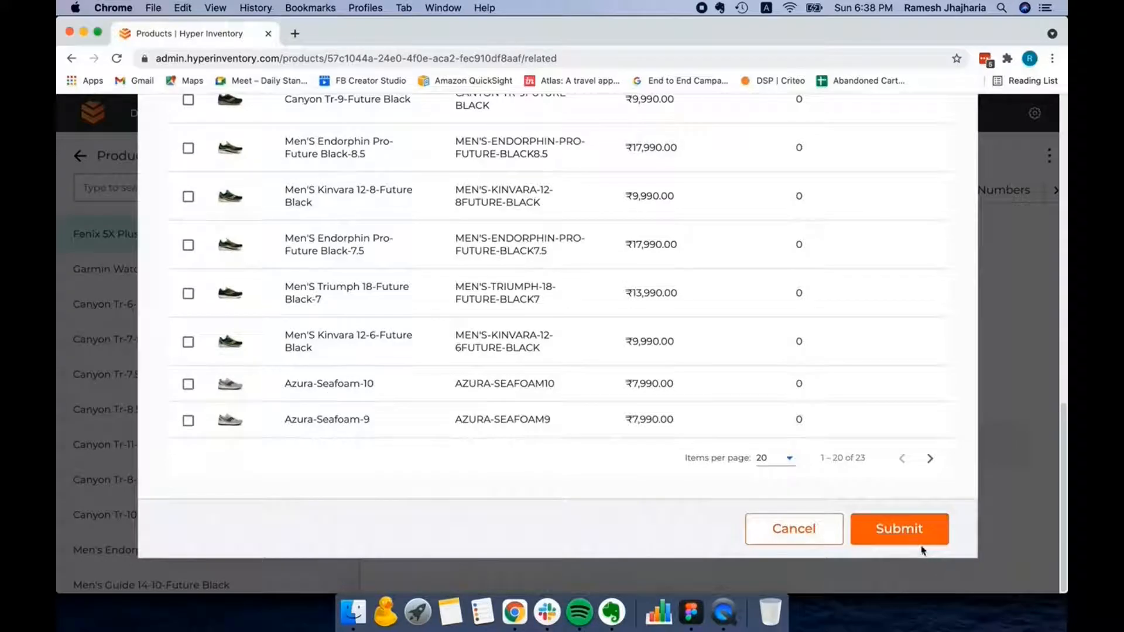
pyautogui.click(911, 532)
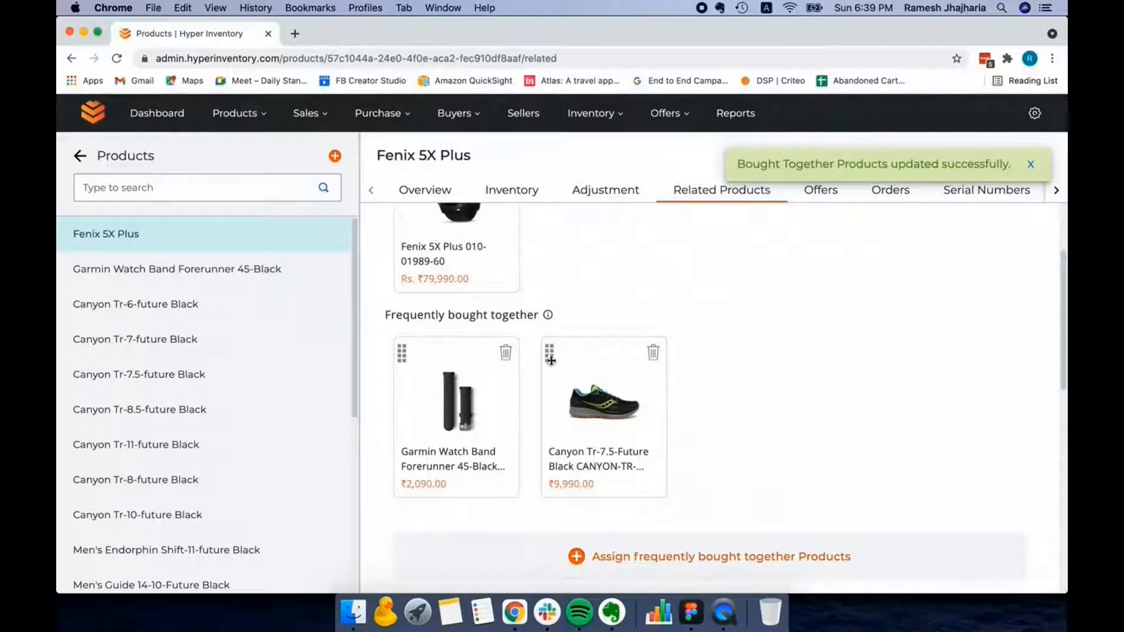
# - Reorder the frequently bought together products so that Canyon Tr-7.5-Future Black comes before the Garmin watch band
pyautogui.moveTo(550, 358); pyautogui.dragTo(413, 369)
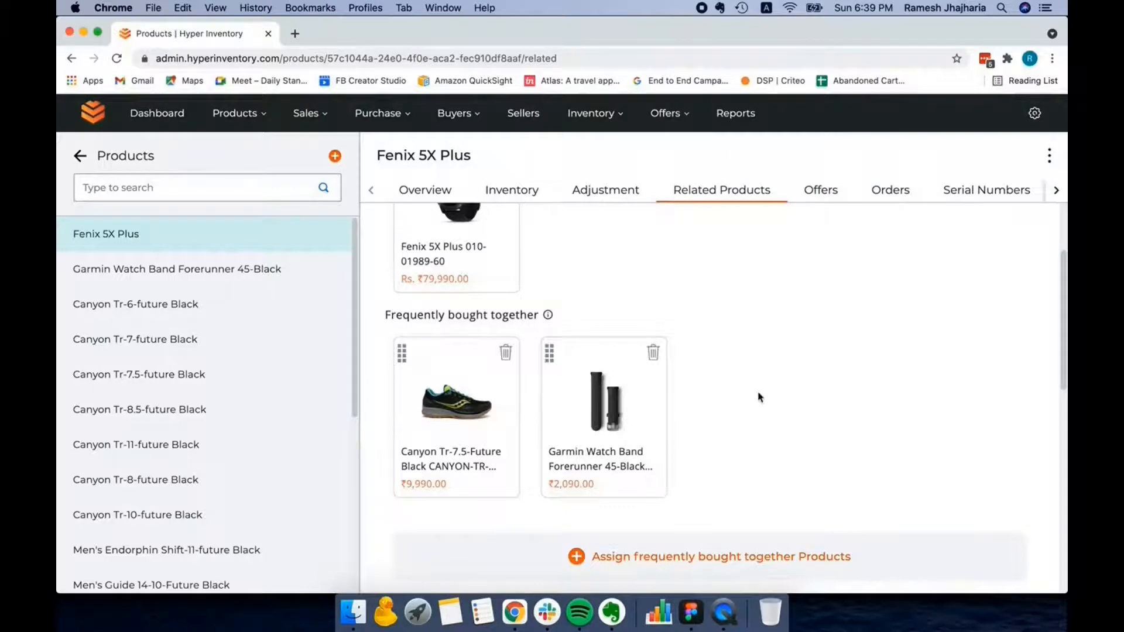
pyautogui.scroll(3, 759, 398)
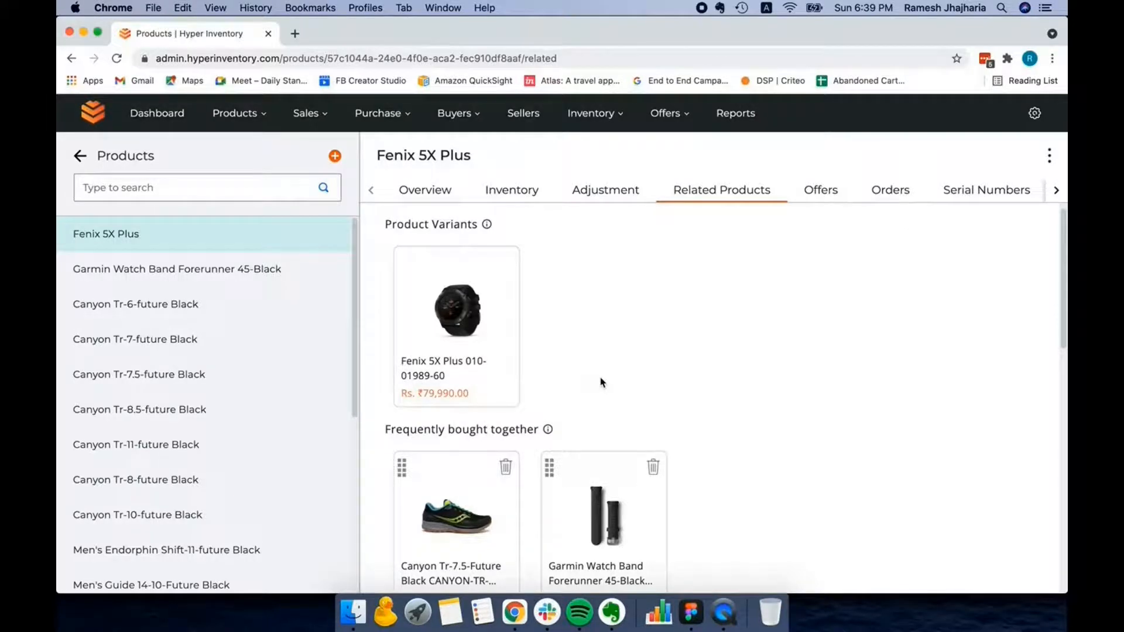
pyautogui.scroll(-3, 601, 382)
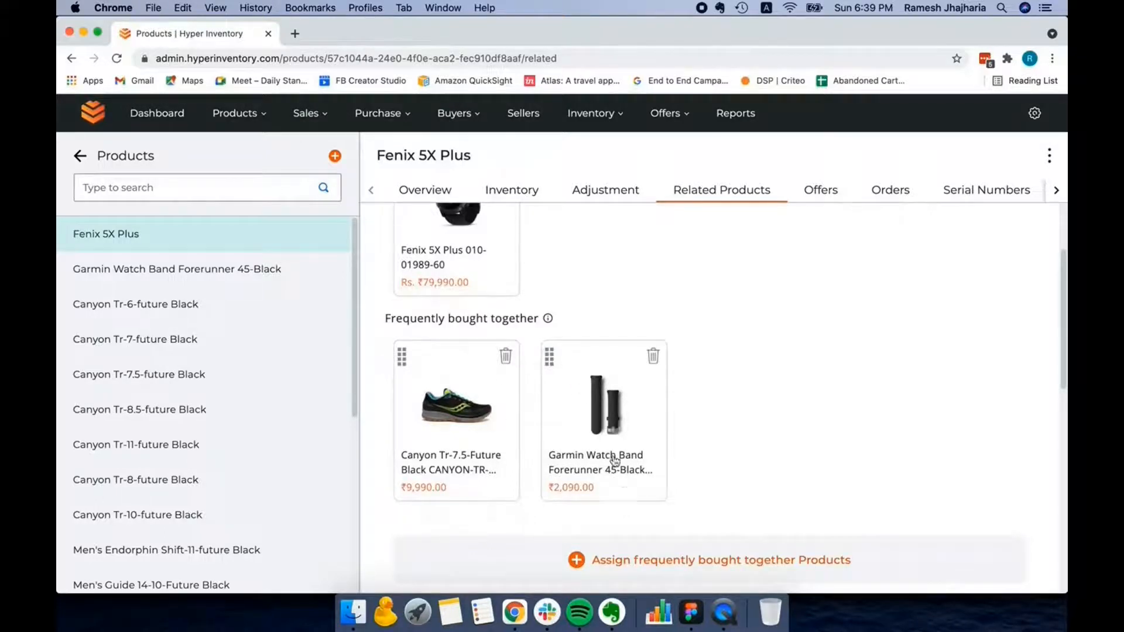
# - Open the product selection for Similar Products and examine the available products and the brand filter options
pyautogui.scroll(-8, 614, 460)
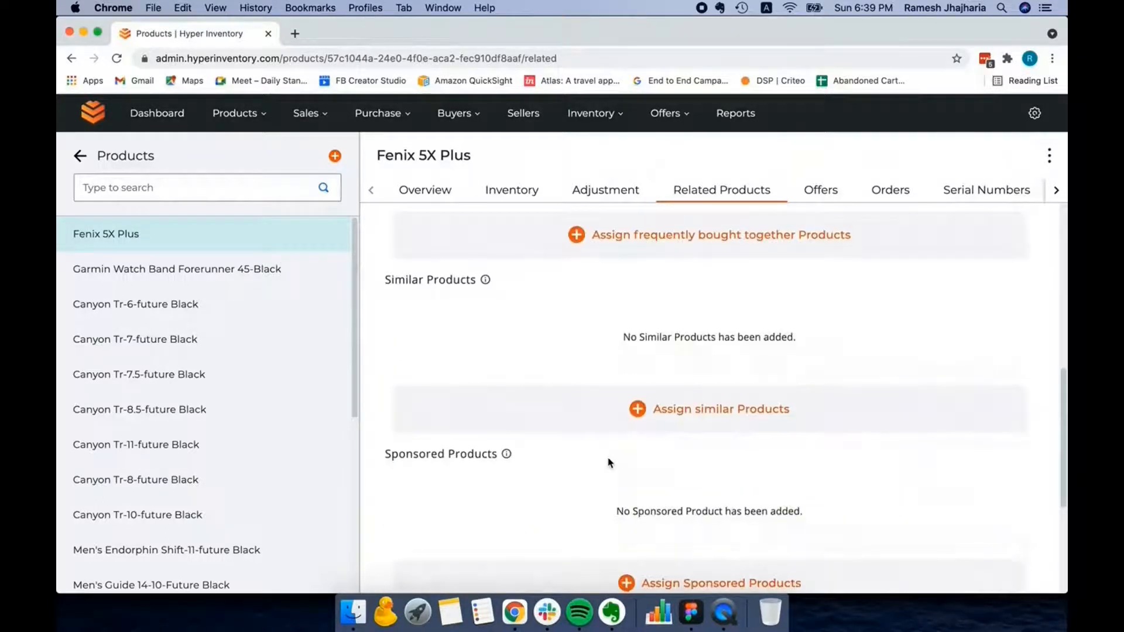
pyautogui.click(638, 411)
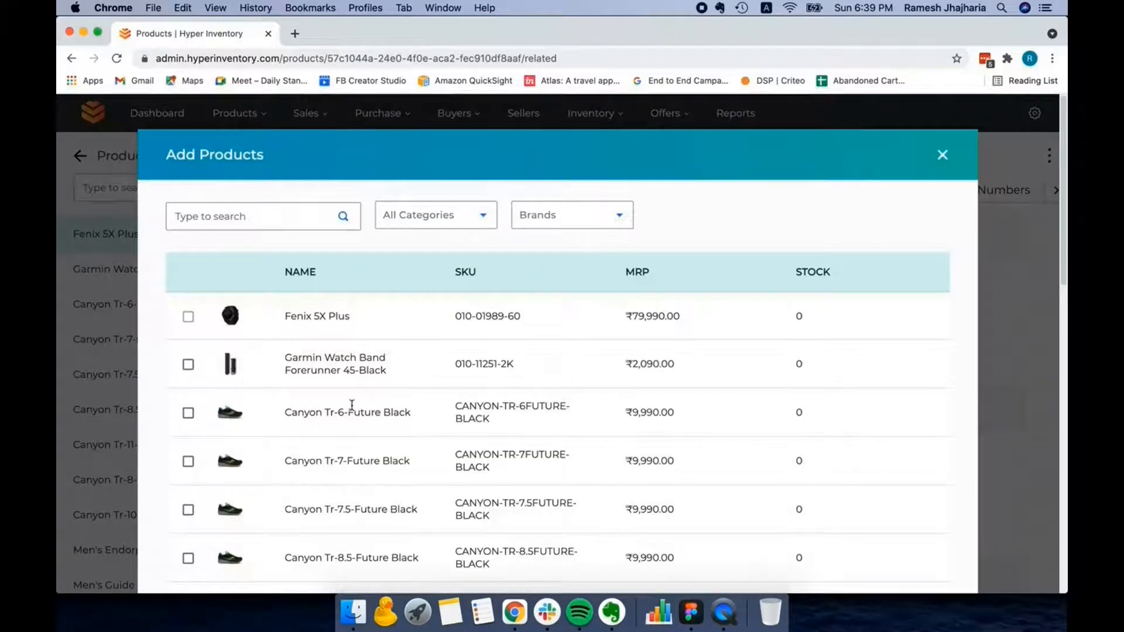
pyautogui.scroll(-3, 352, 405)
pyautogui.scroll(-1, 352, 405)
pyautogui.scroll(-4, 352, 405)
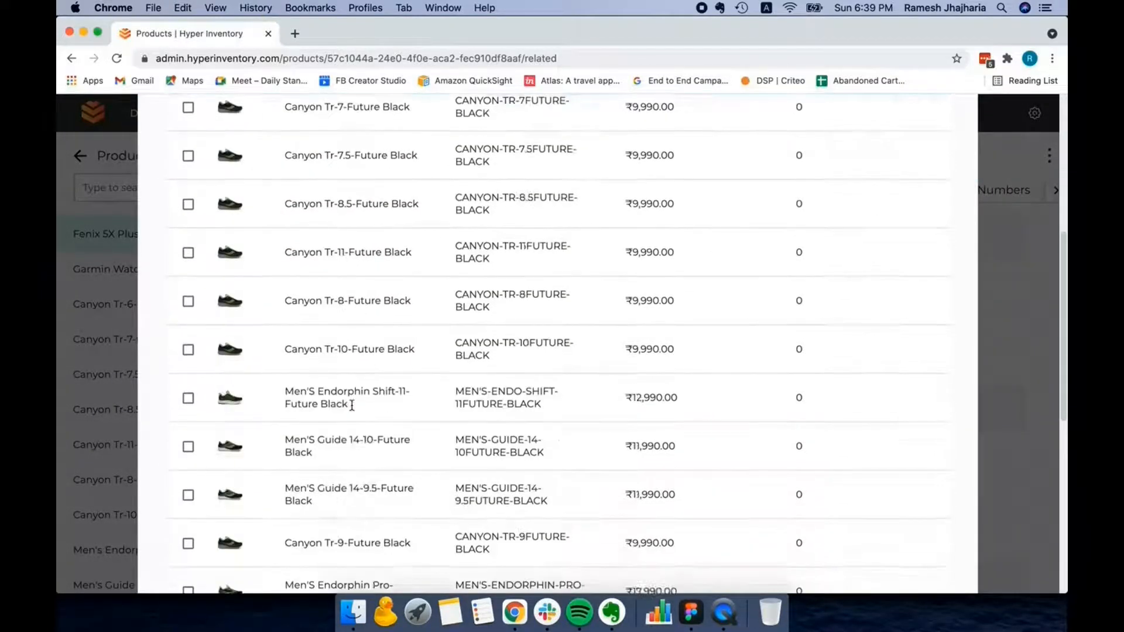
pyautogui.scroll(-5, 352, 405)
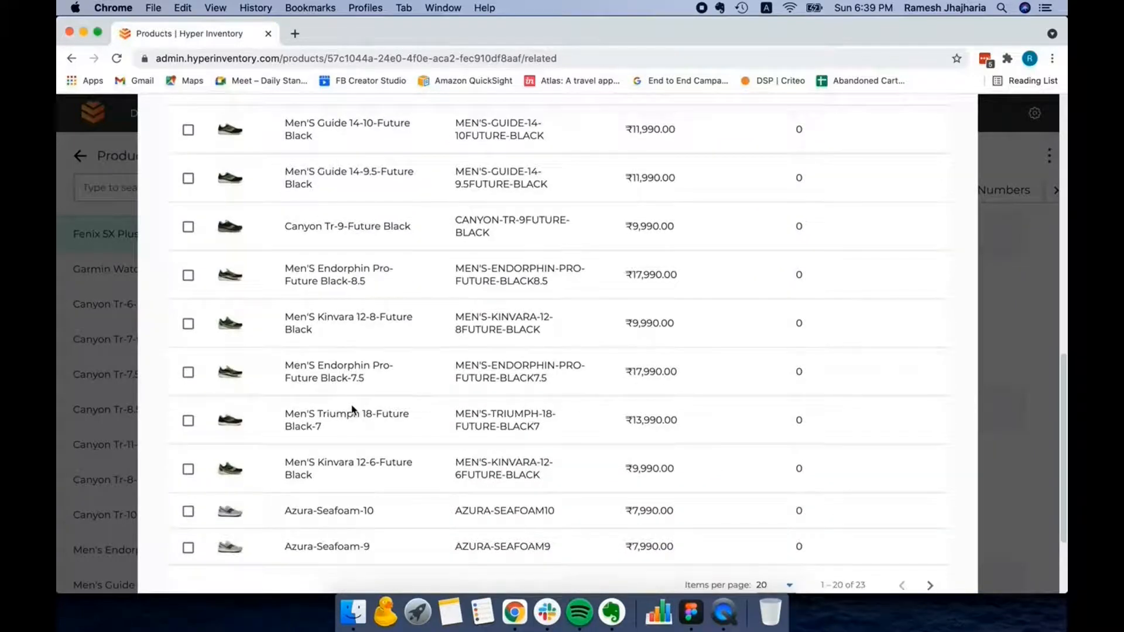
pyautogui.scroll(10, 352, 408)
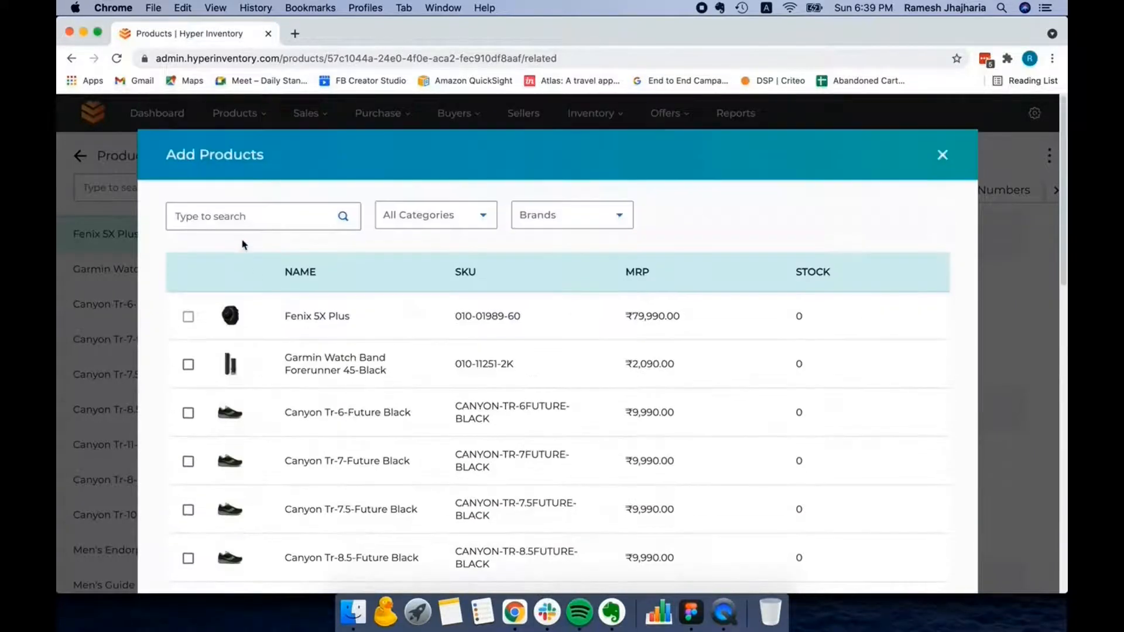
pyautogui.click(521, 218)
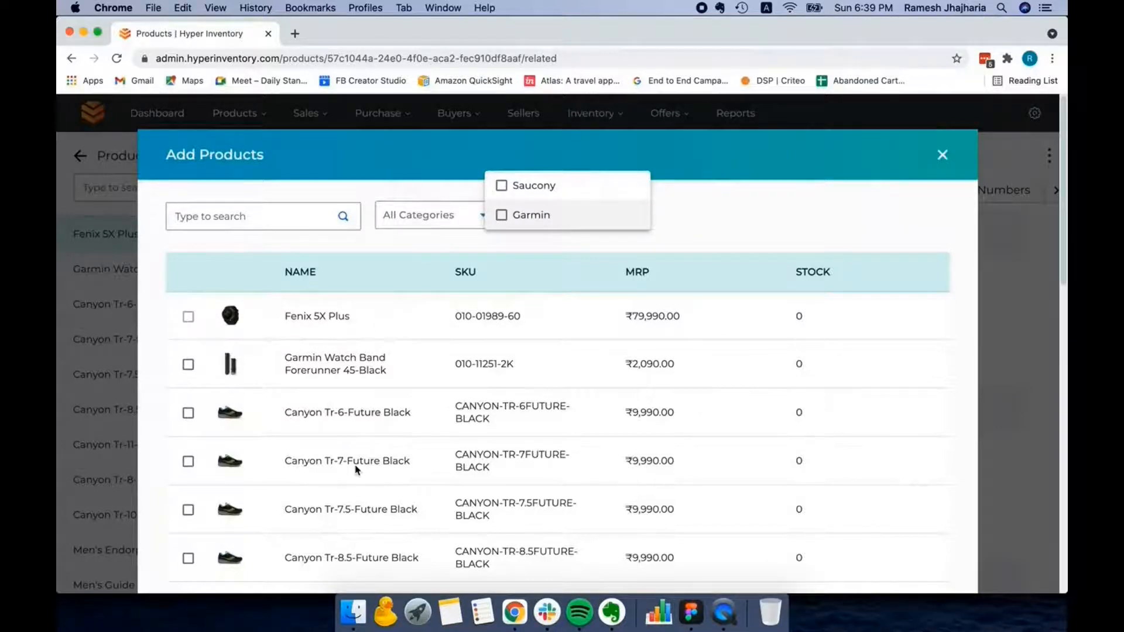
pyautogui.scroll(-1, 356, 470)
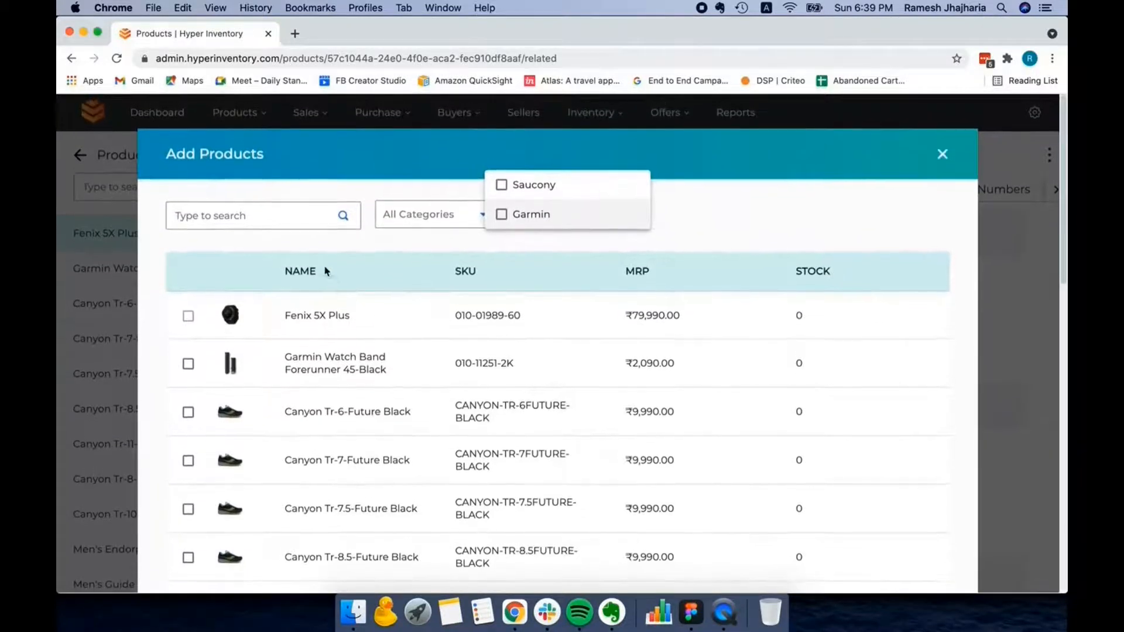
pyautogui.click(398, 251)
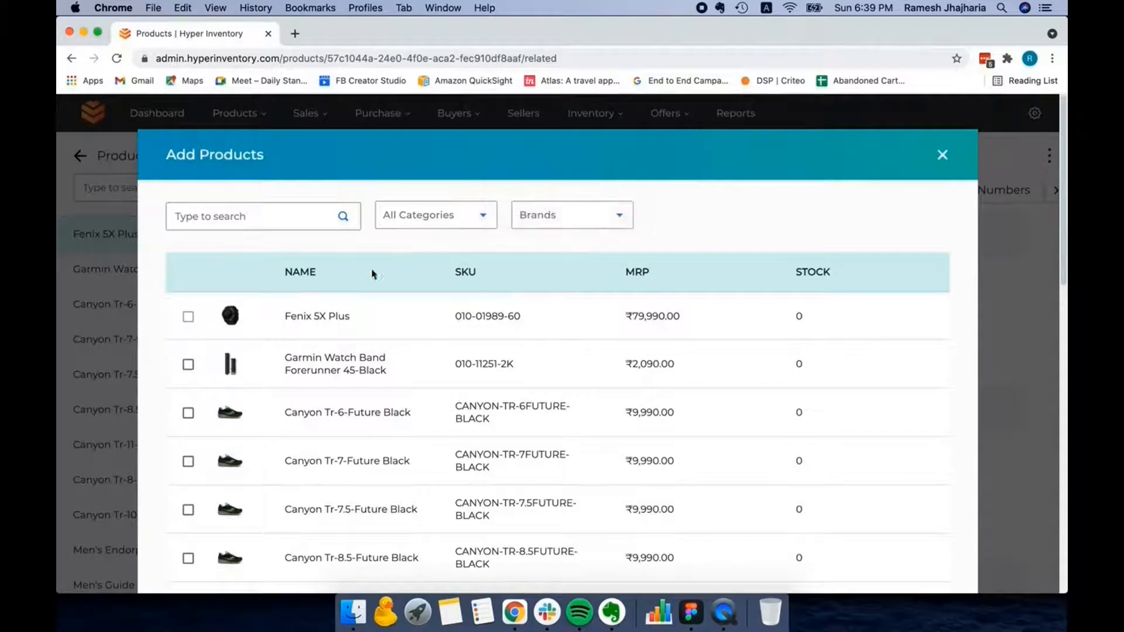
# - Select Canyon Tr-6-Future Black and Men'S Endorphin Shift-11-Future Black as similar products, and close the selection without submitting it
pyautogui.click(188, 414)
pyautogui.scroll(-5, 463, 472)
pyautogui.scroll(-2, 463, 472)
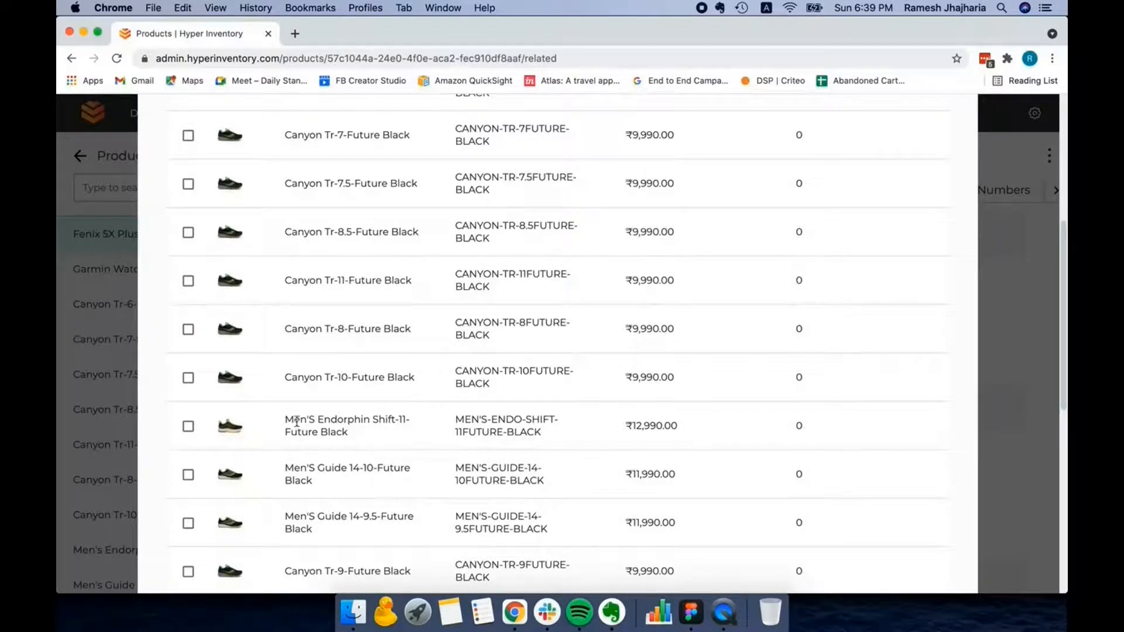
pyautogui.click(188, 430)
pyautogui.scroll(6, 377, 388)
pyautogui.scroll(-3, 381, 388)
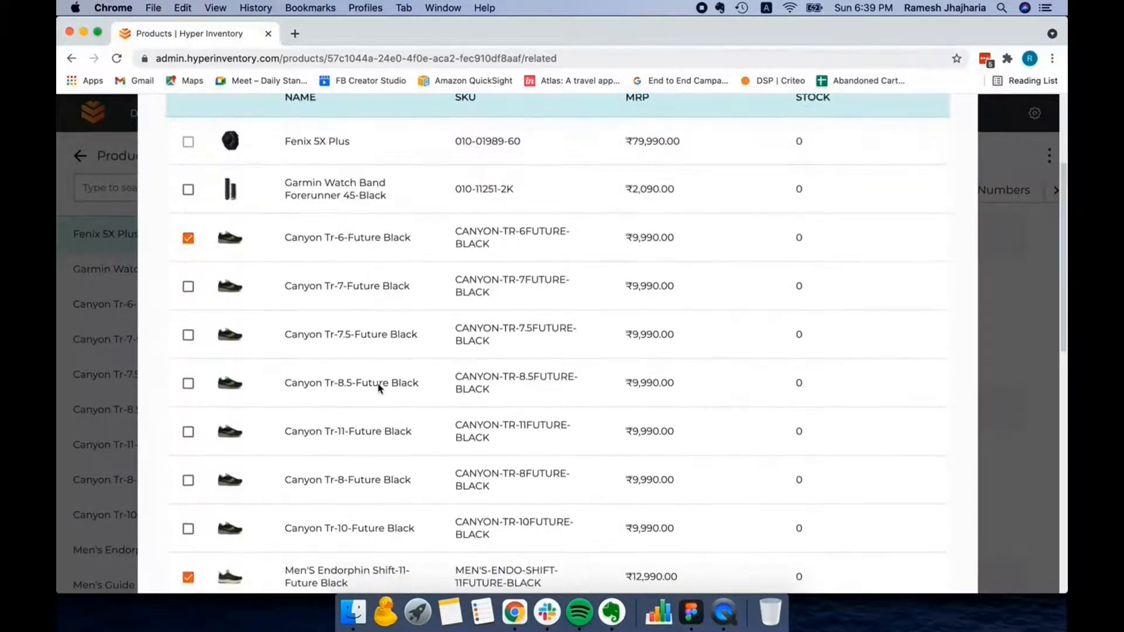
pyautogui.scroll(3, 381, 388)
pyautogui.scroll(-2, 380, 388)
pyautogui.scroll(2, 379, 387)
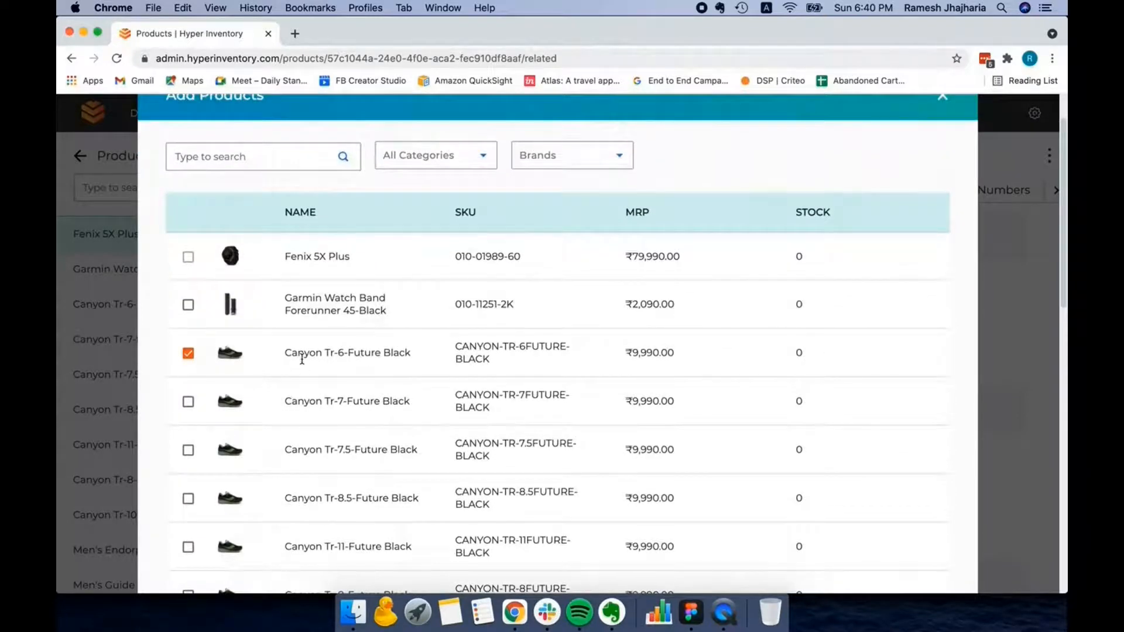
pyautogui.scroll(2, 302, 359)
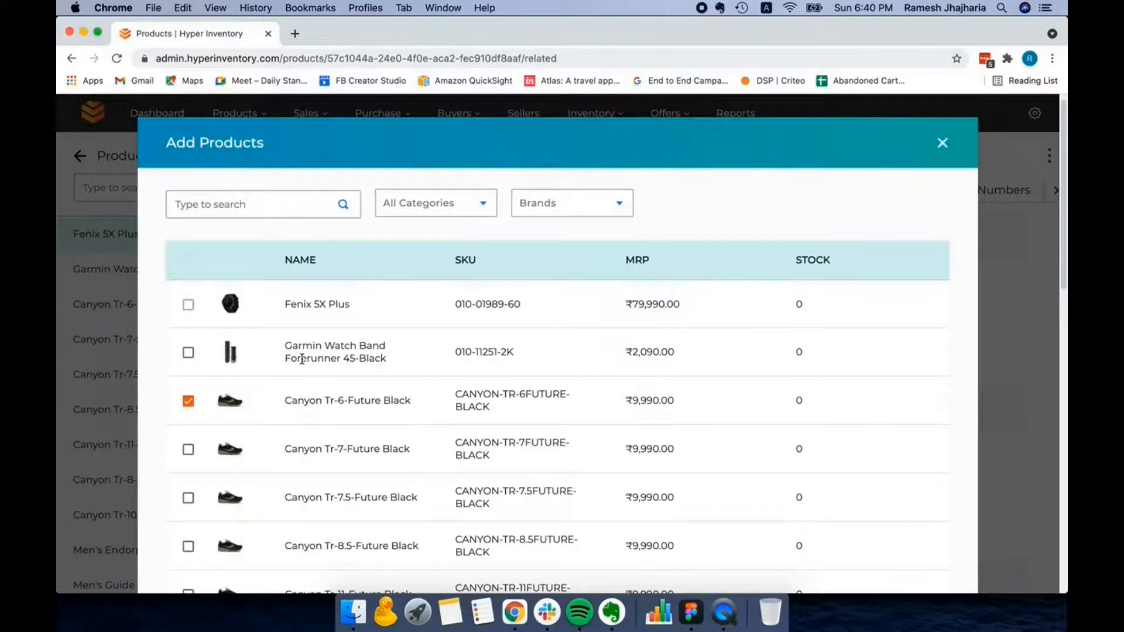
pyautogui.scroll(-10, 302, 359)
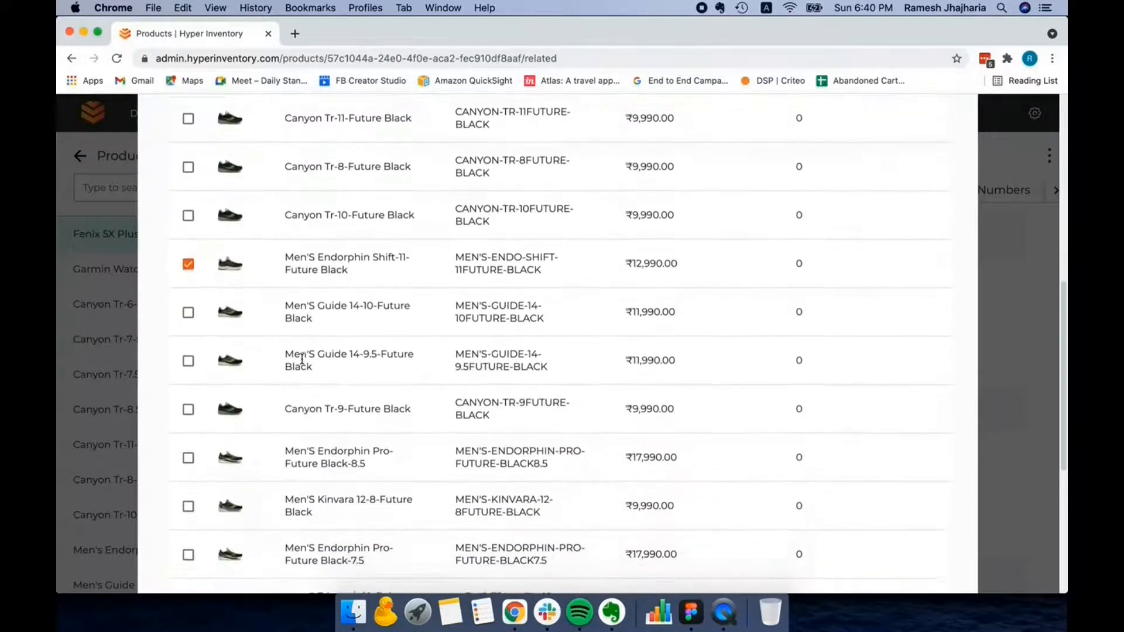
pyautogui.scroll(10, 302, 359)
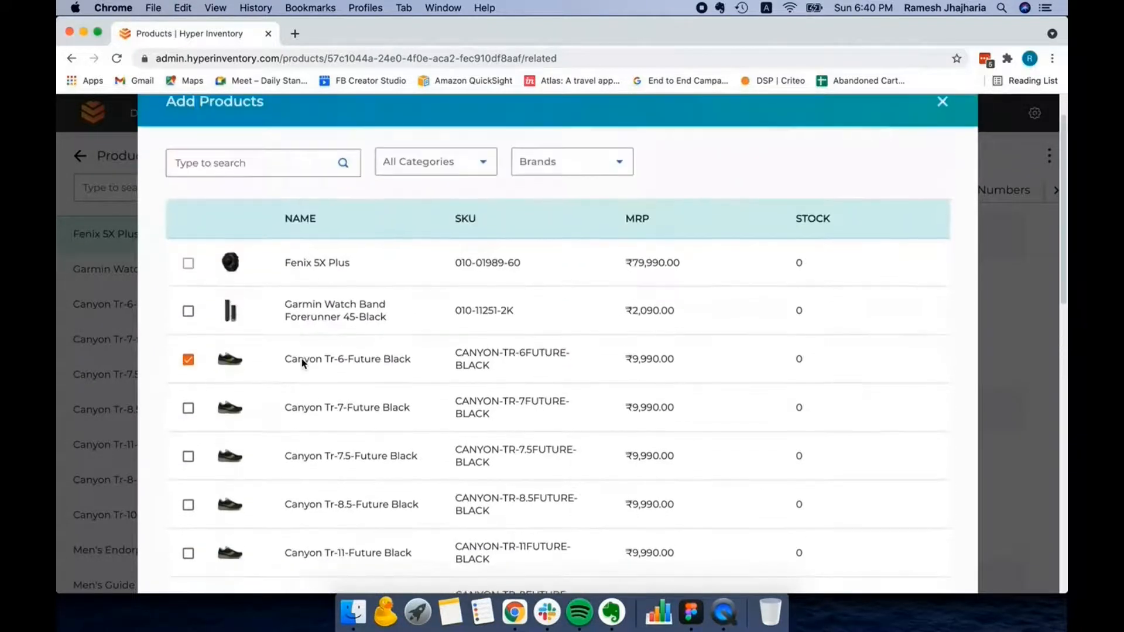
pyautogui.scroll(2, 302, 358)
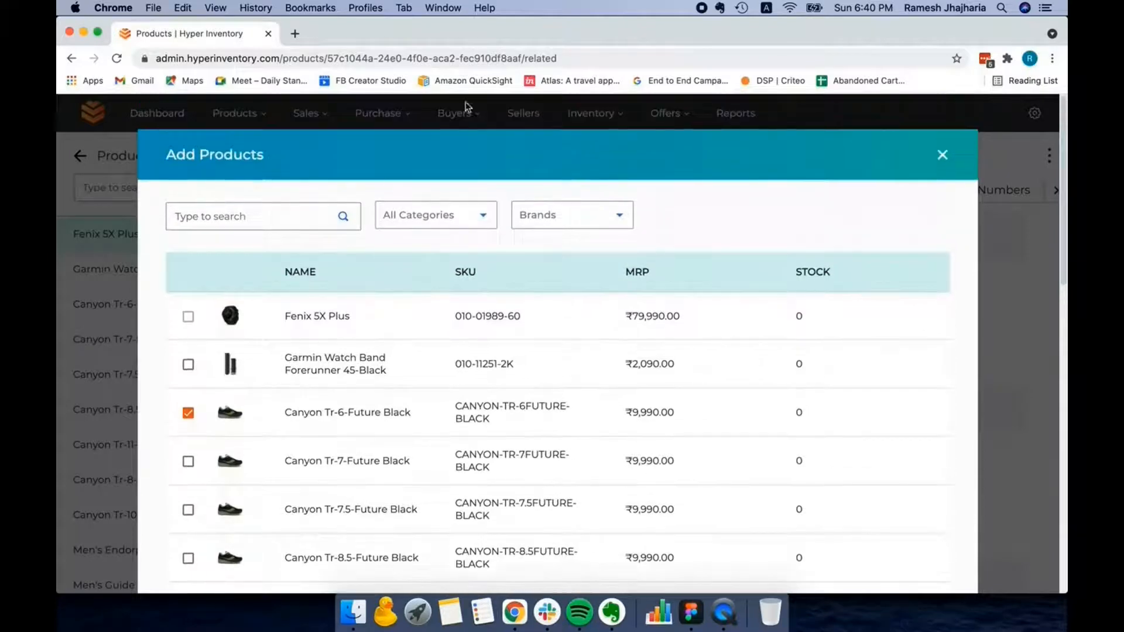
pyautogui.click(943, 156)
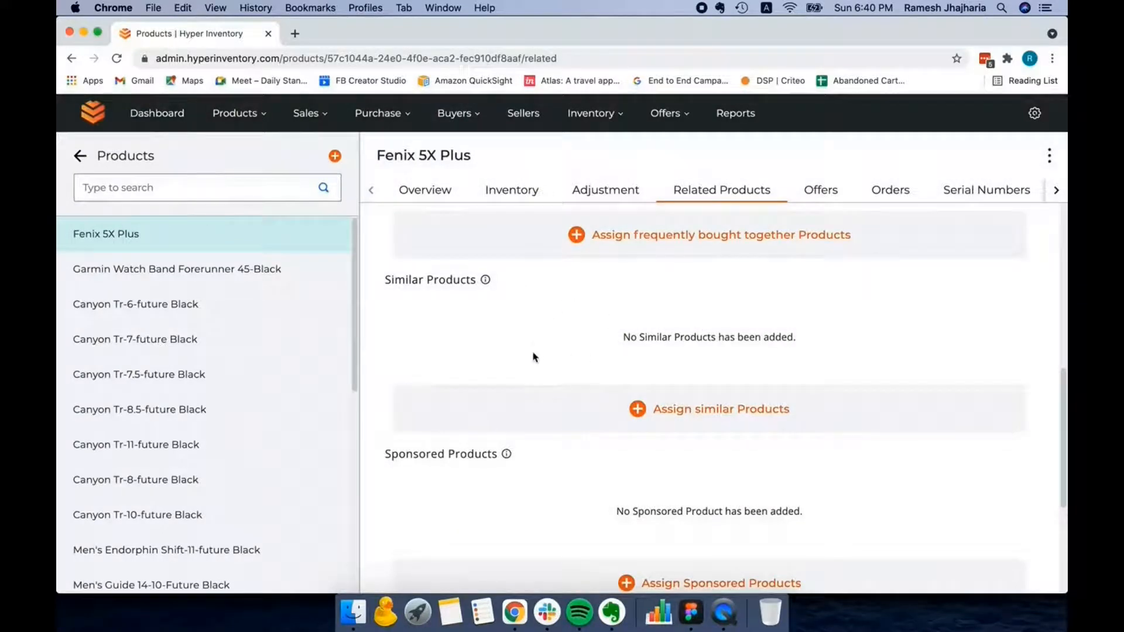
# - Assign Garmin Watch Band Forerunner 45-Black as a product accessory of the Fenix 5X Plus
pyautogui.scroll(-3, 534, 357)
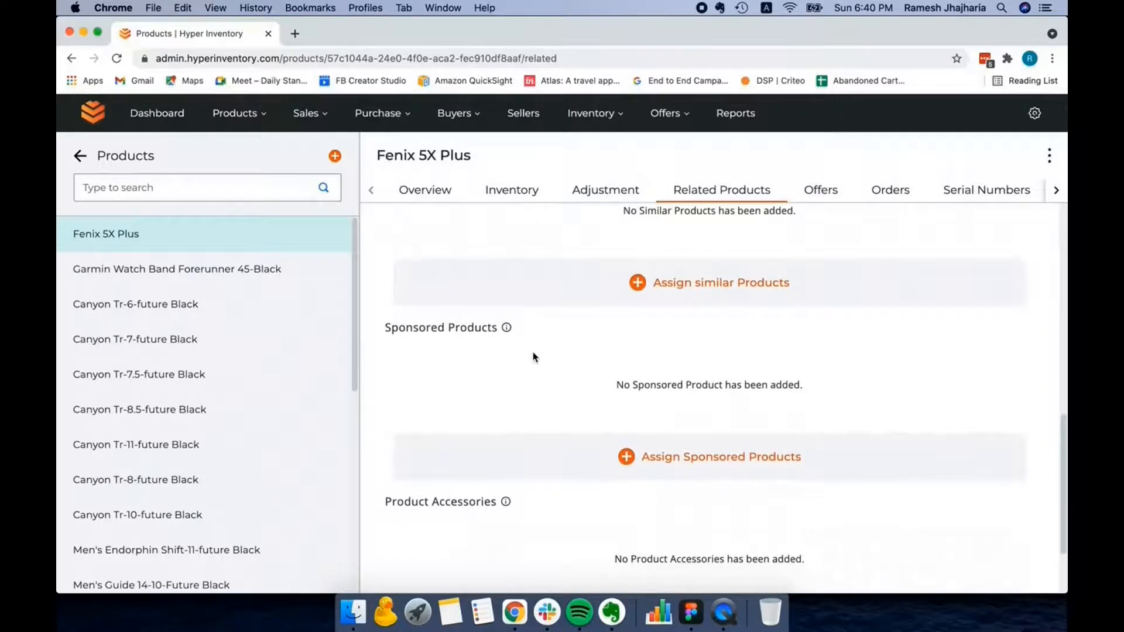
pyautogui.scroll(-2, 534, 358)
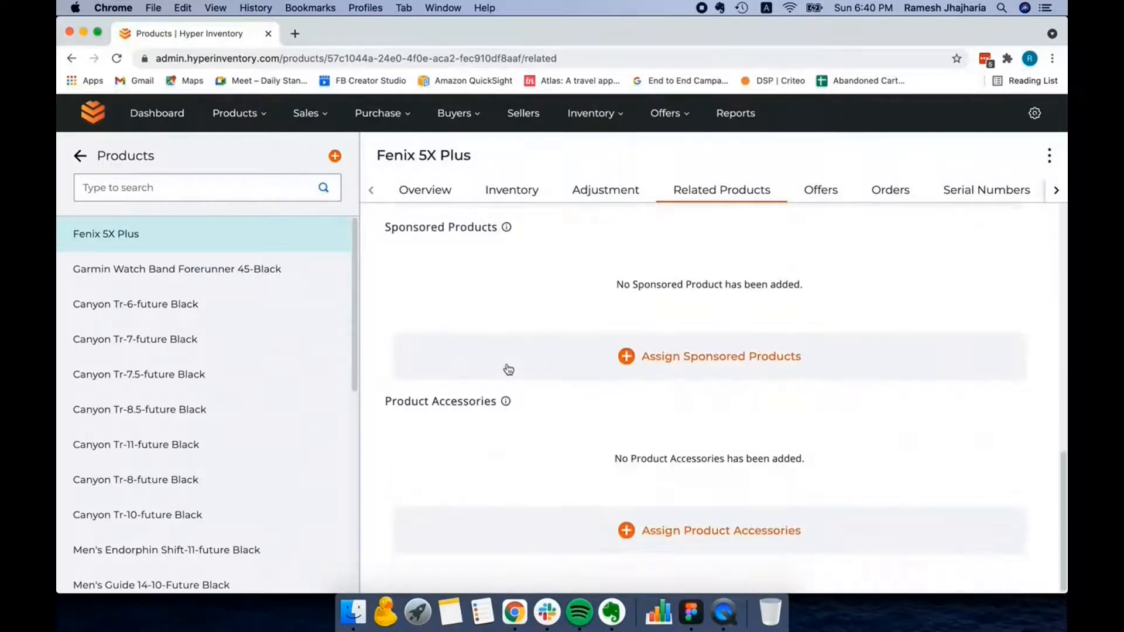
pyautogui.click(624, 532)
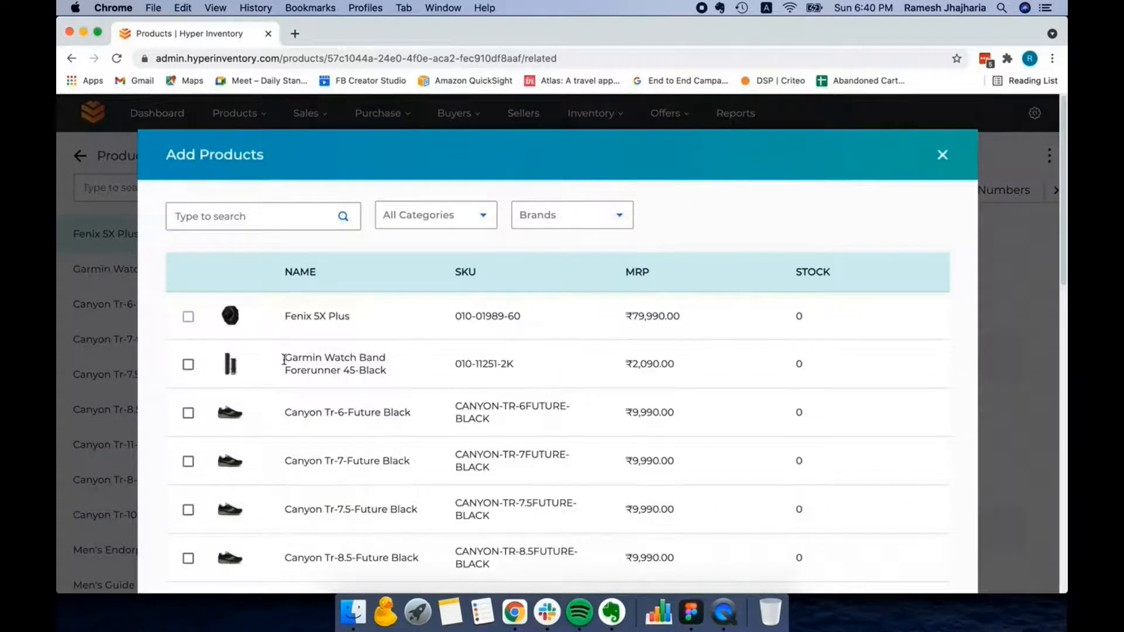
pyautogui.click(187, 366)
pyautogui.scroll(-15, 410, 380)
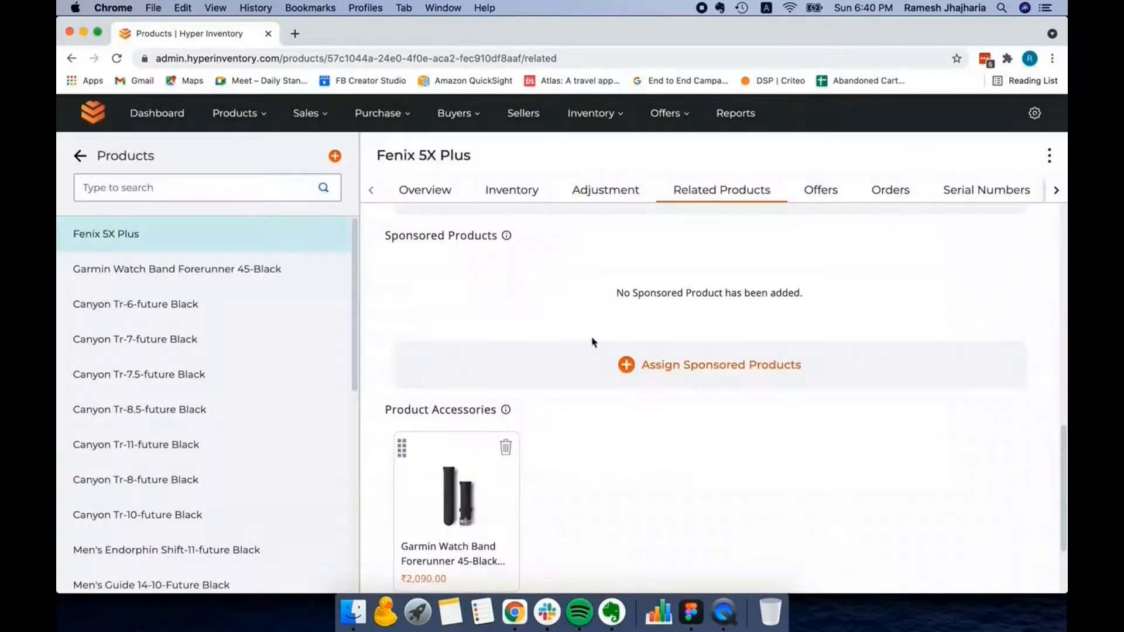
# - Assign Men'S Guide 14-10-Future Black as a sponsored product of the Fenix 5X Plus
pyautogui.scroll(2, 562, 289)
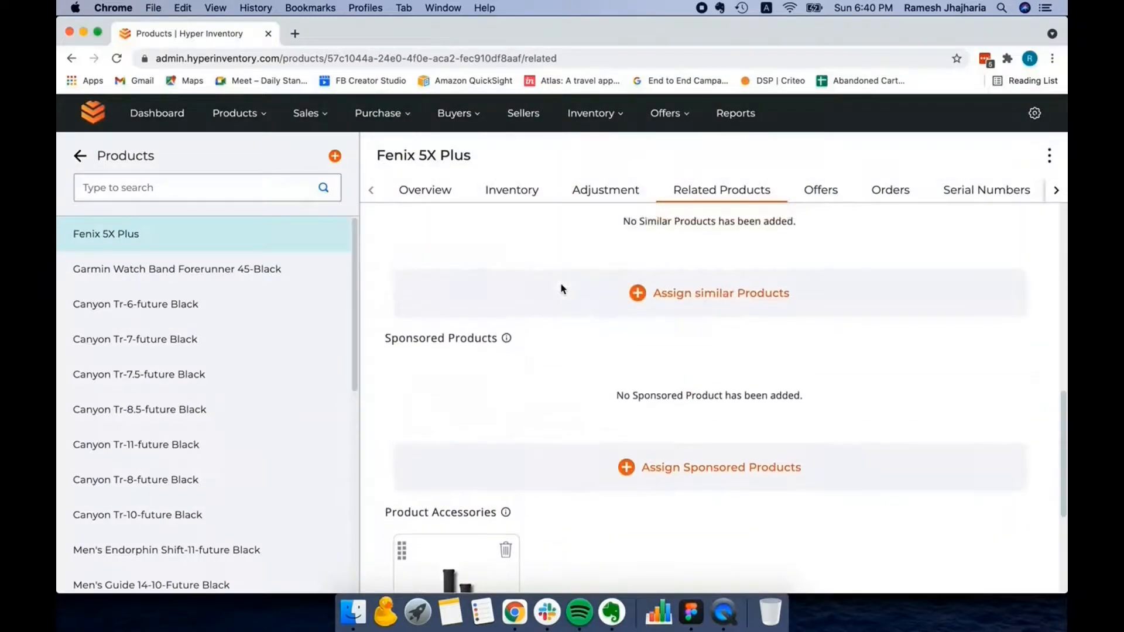
pyautogui.moveTo(380, 120)
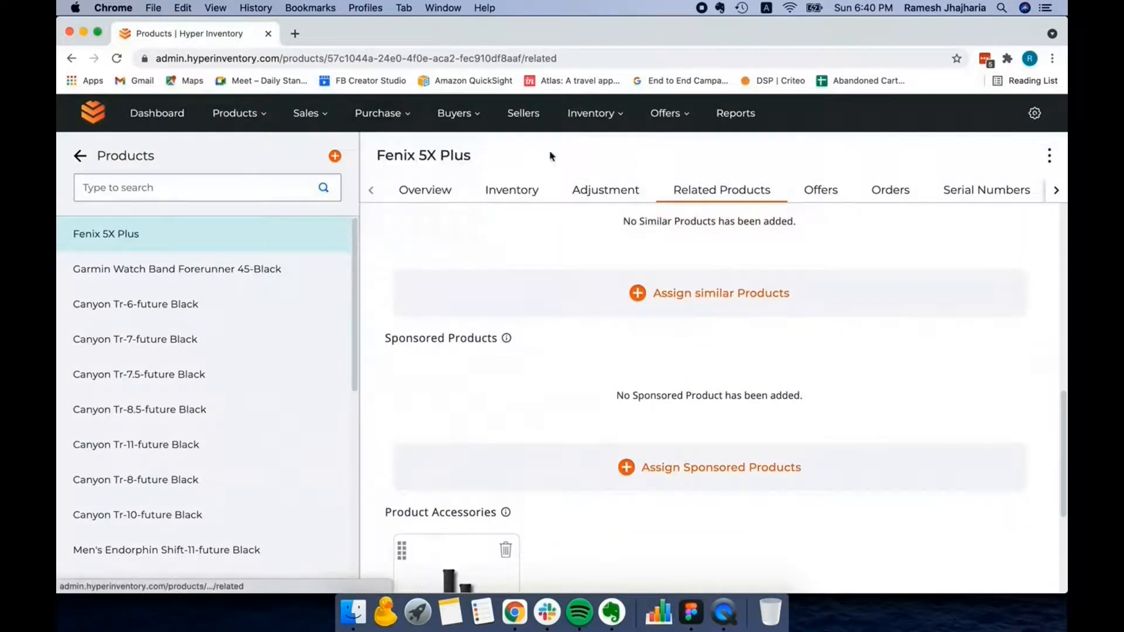
pyautogui.click(624, 467)
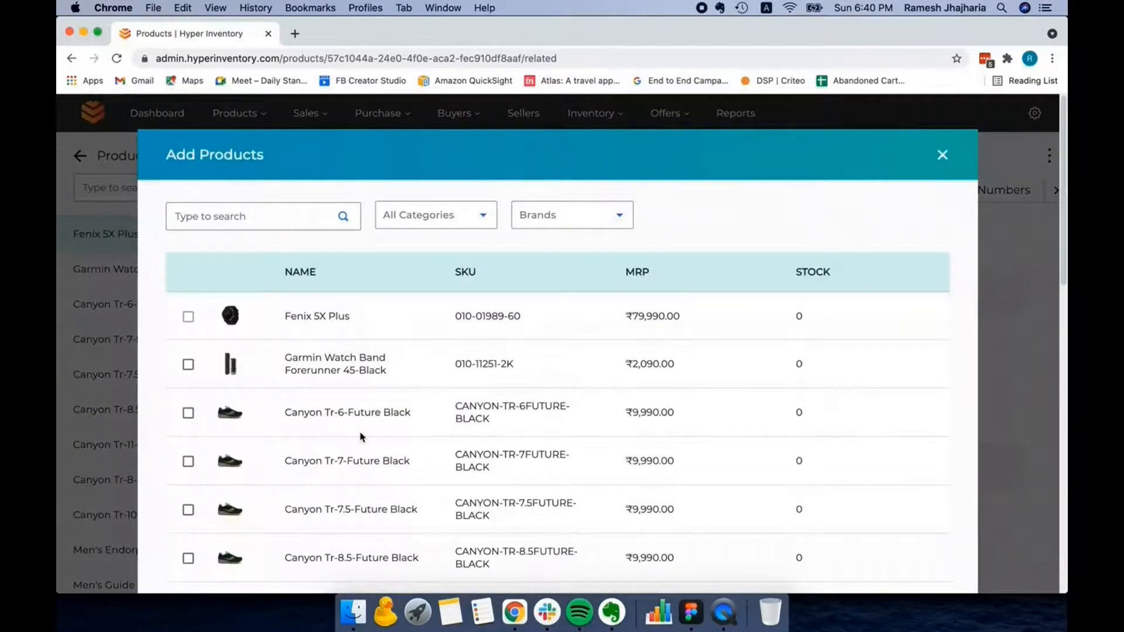
pyautogui.scroll(-3, 361, 437)
pyautogui.scroll(-4, 360, 433)
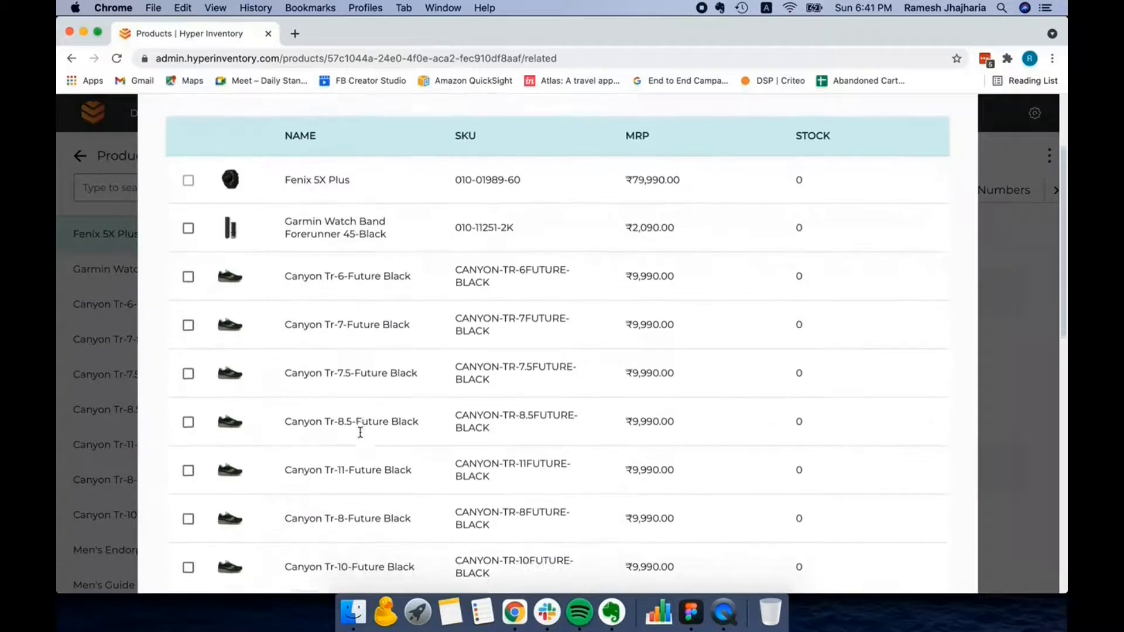
pyautogui.scroll(-2, 361, 435)
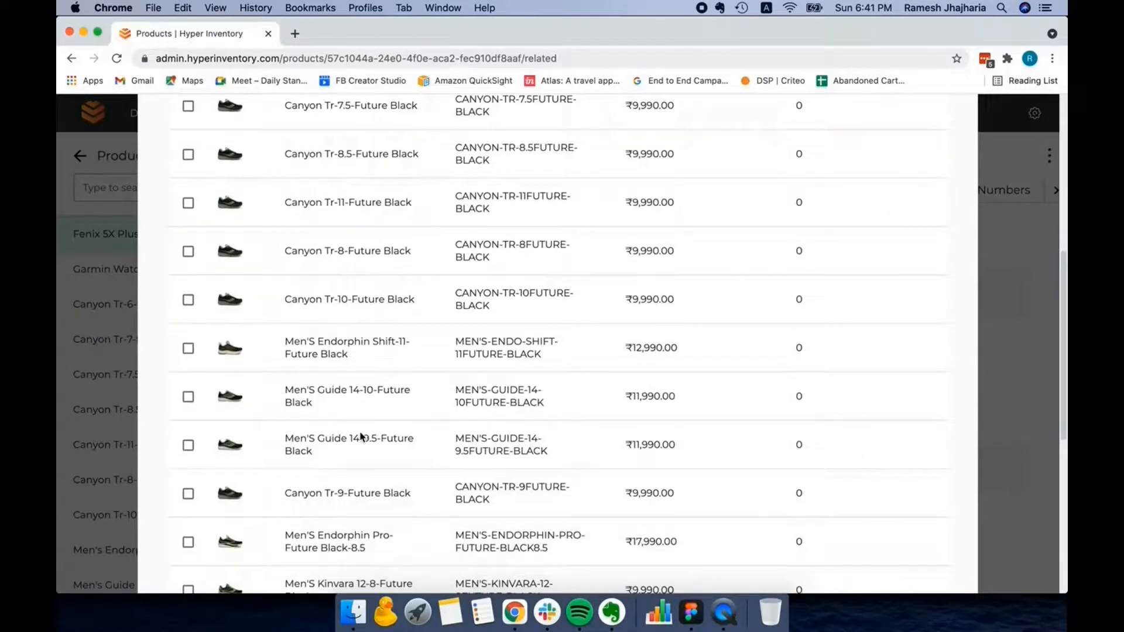
pyautogui.click(188, 398)
pyautogui.scroll(-1, 374, 386)
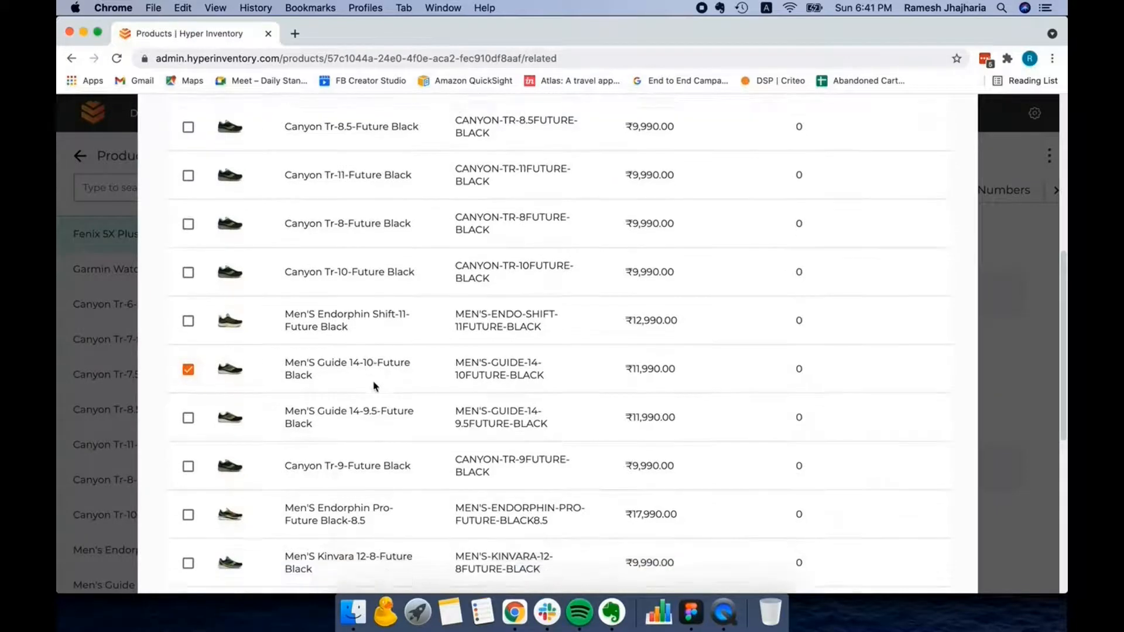
pyautogui.scroll(-10, 813, 460)
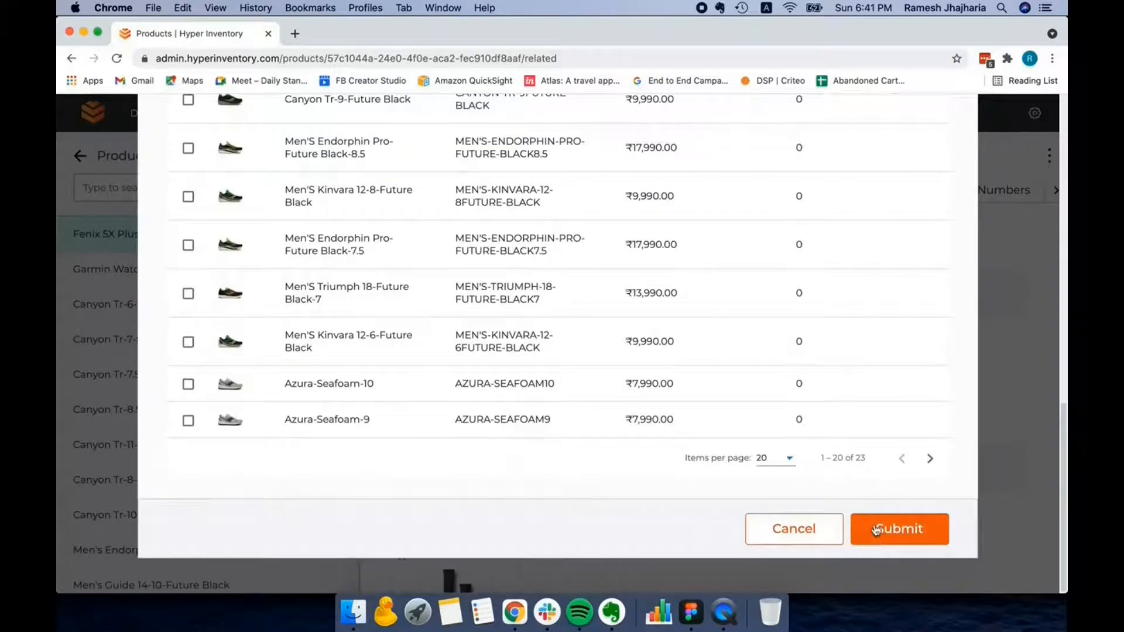
pyautogui.click(876, 530)
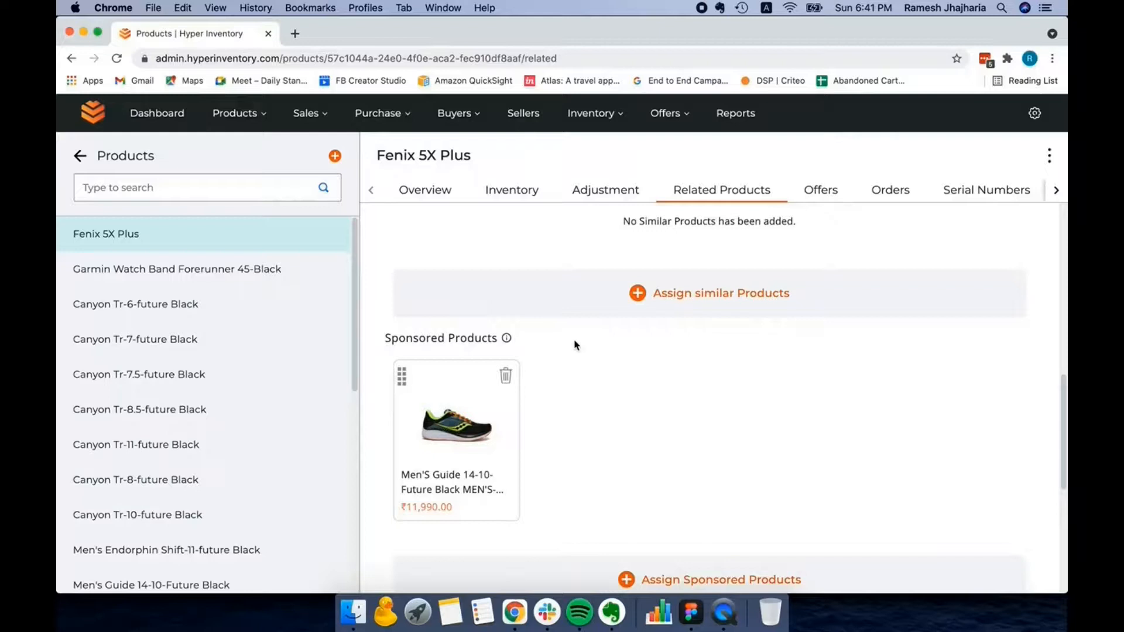
pyautogui.scroll(10, 576, 345)
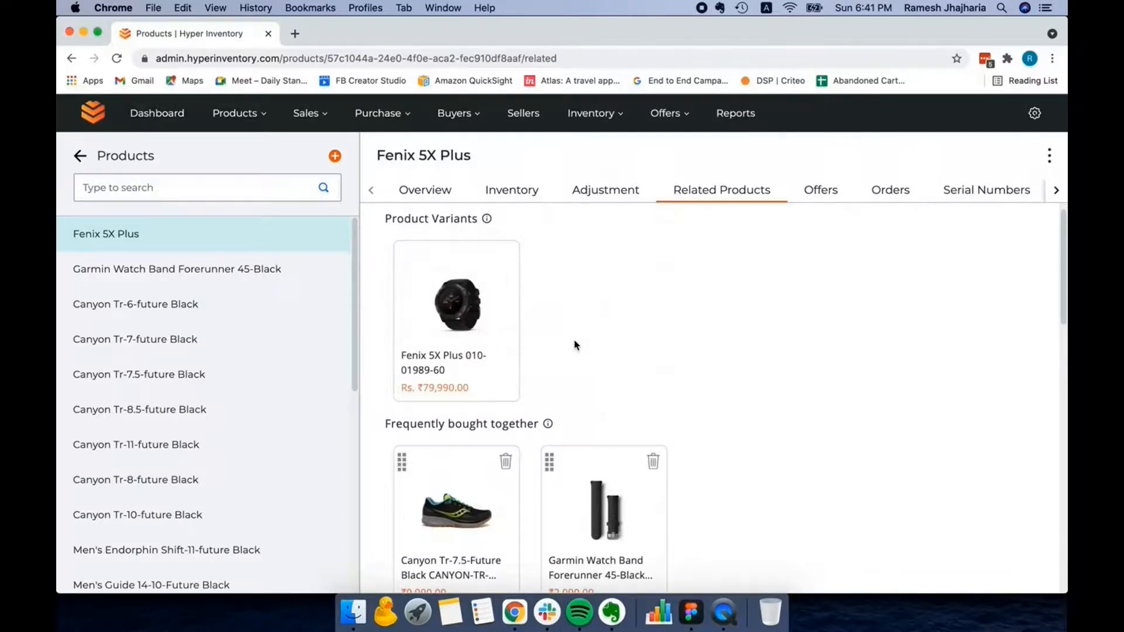
pyautogui.scroll(-10, 576, 345)
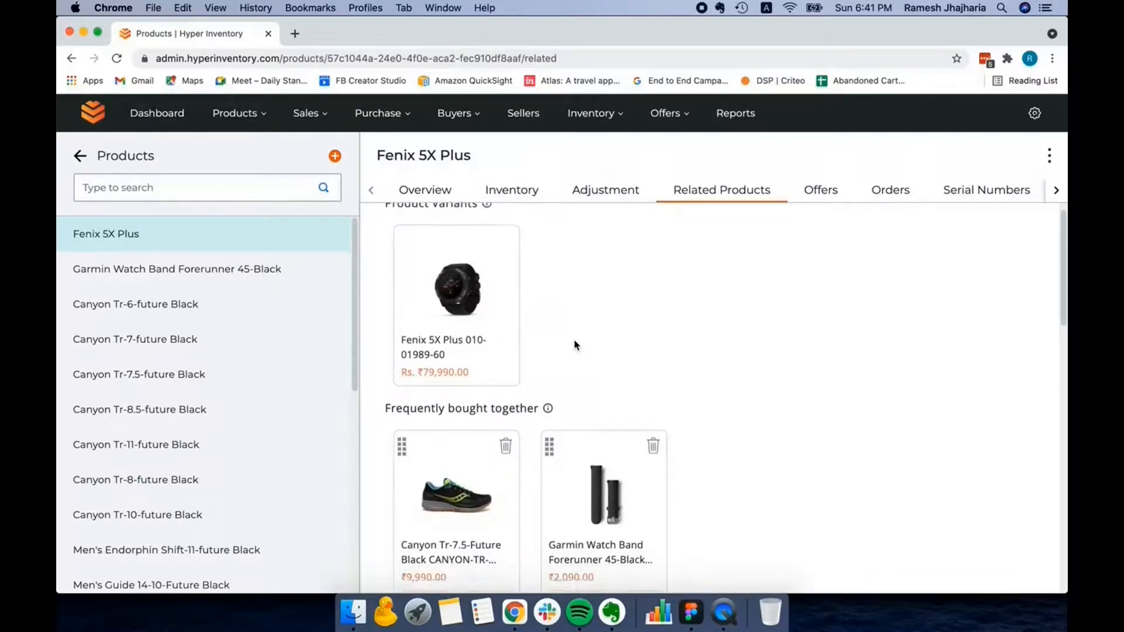
pyautogui.scroll(-5, 576, 345)
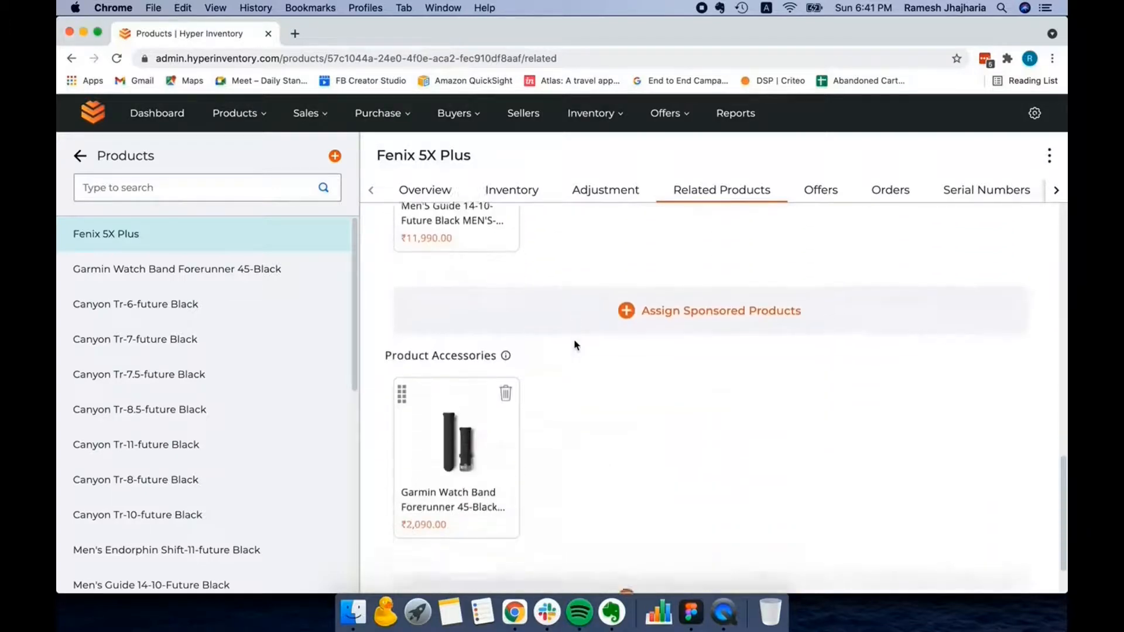
# - Switch to the product details prototype in Figma and examine where variants, similar products and sponsored products are placed on the page
pyautogui.click(691, 613)
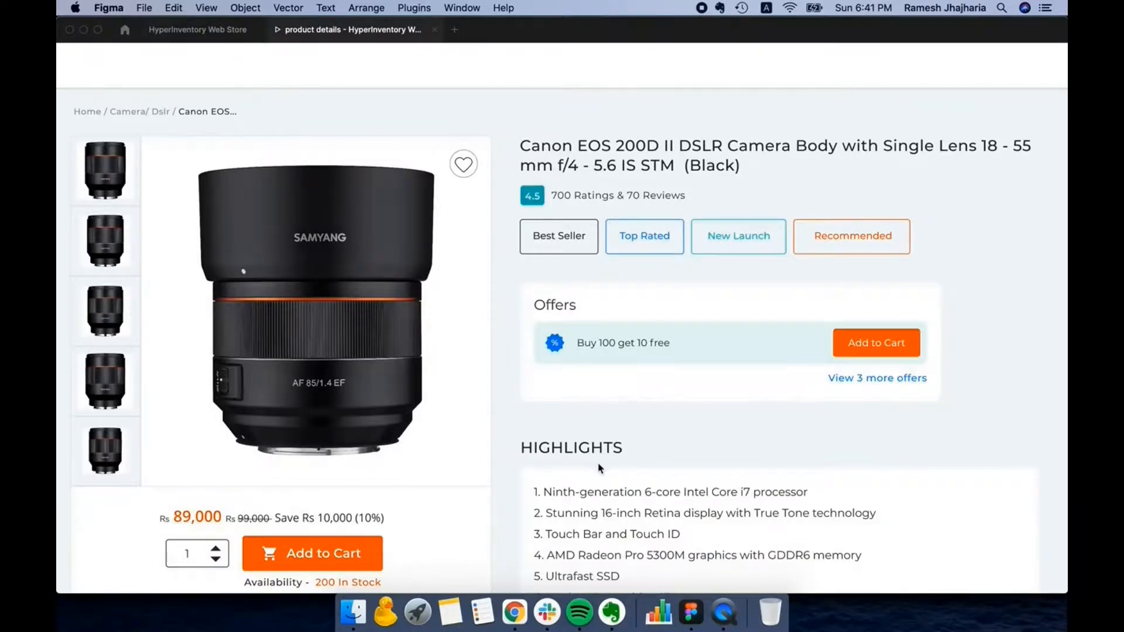
pyautogui.scroll(-5, 599, 468)
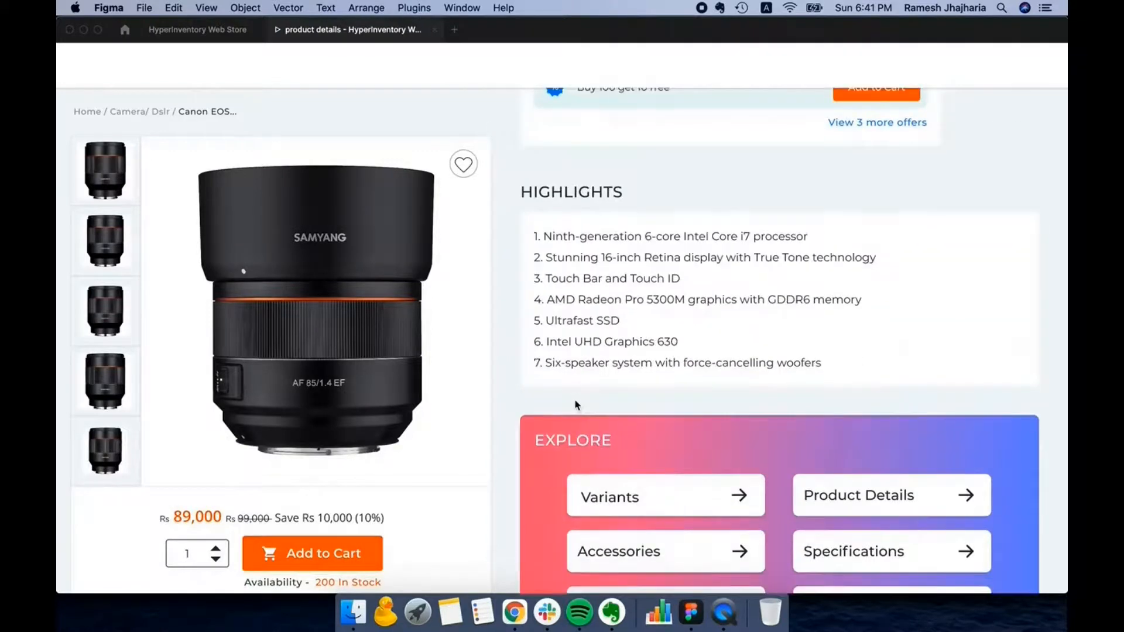
pyautogui.scroll(-7, 575, 407)
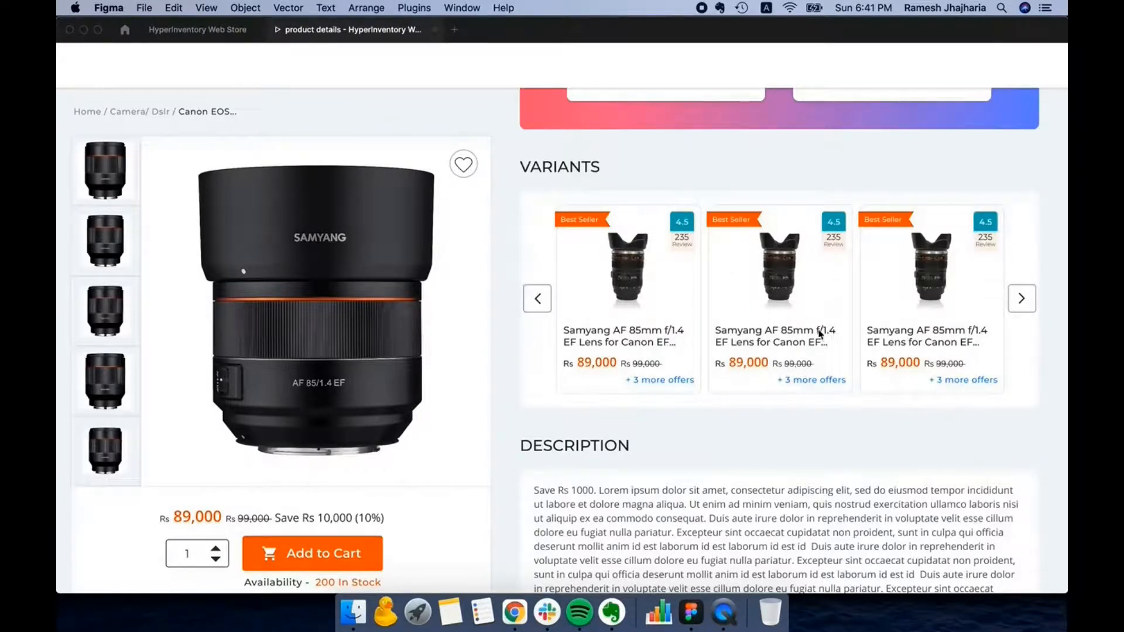
pyautogui.scroll(-10, 761, 370)
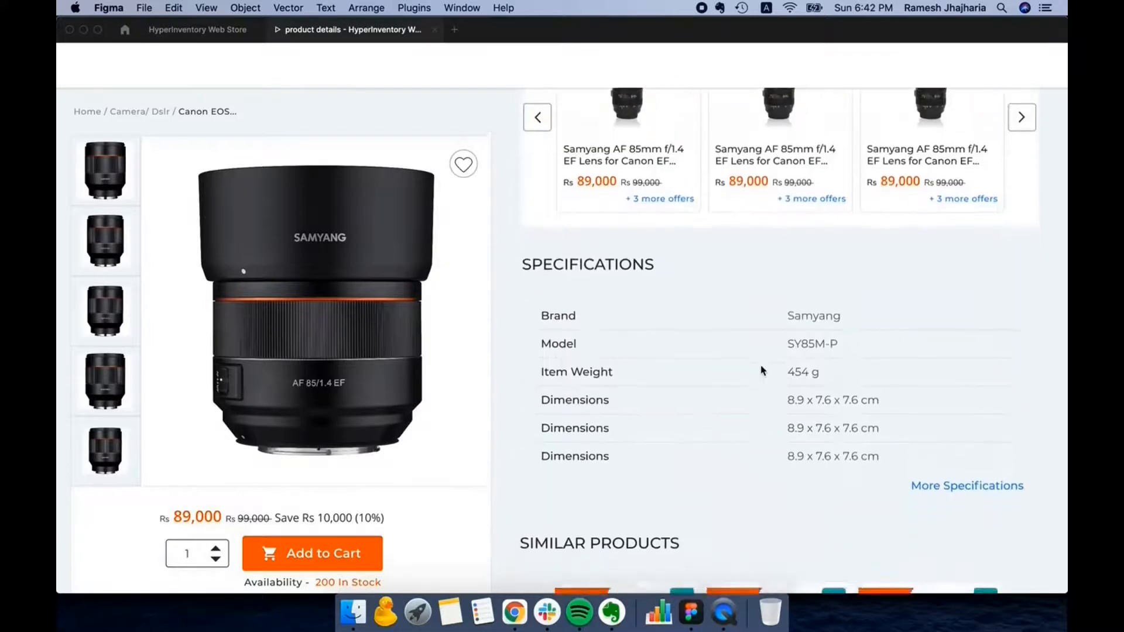
pyautogui.scroll(-5, 762, 370)
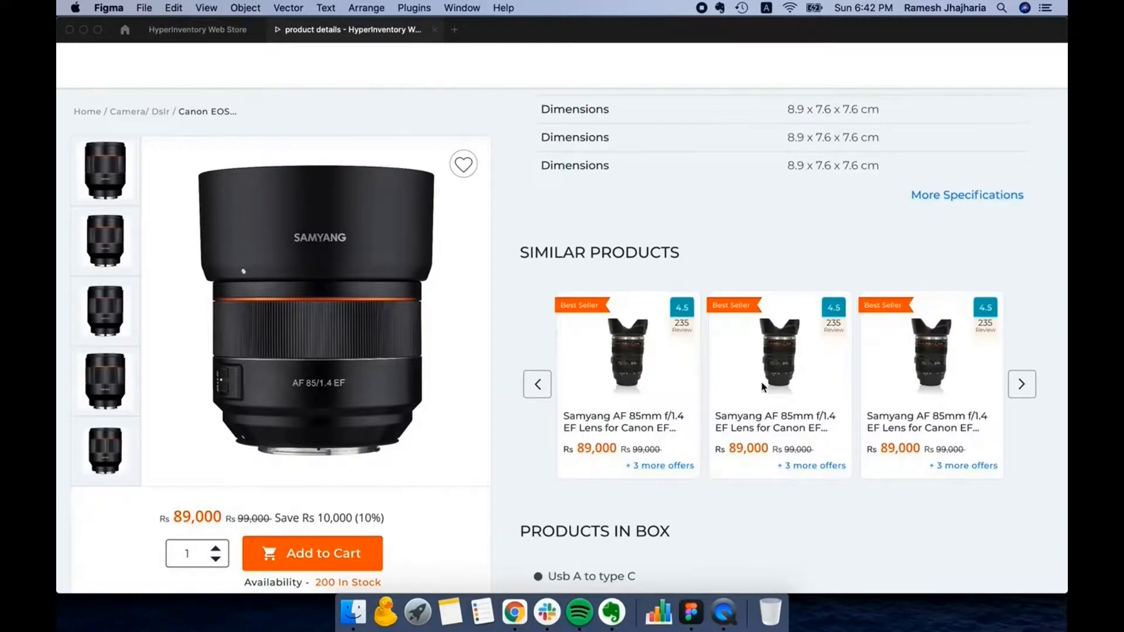
pyautogui.scroll(-10, 759, 393)
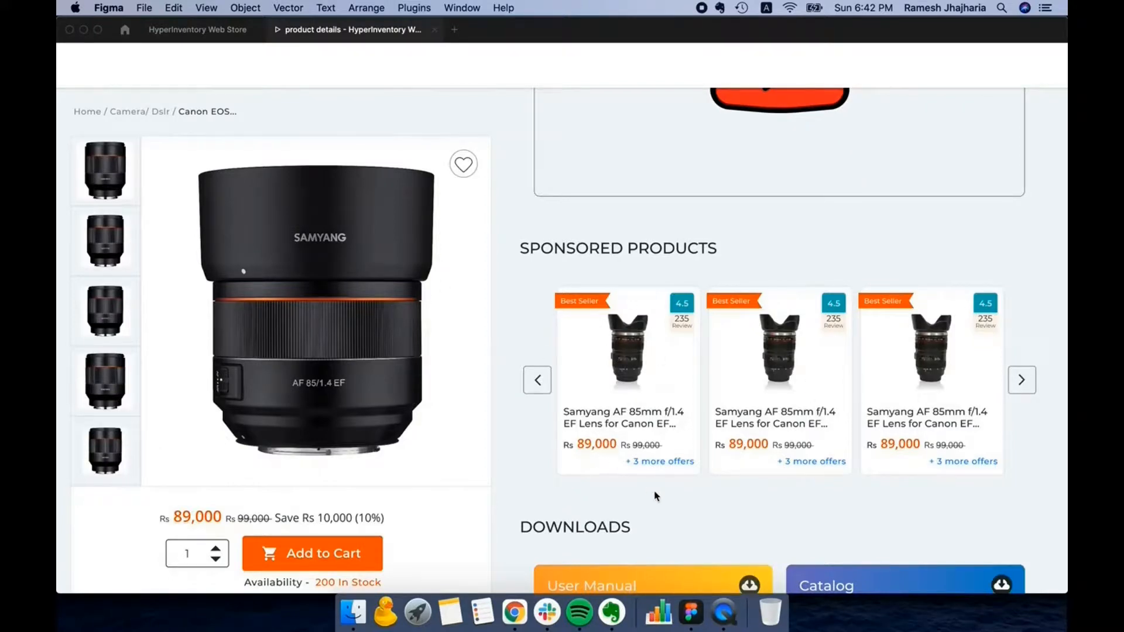
pyautogui.scroll(-10, 656, 496)
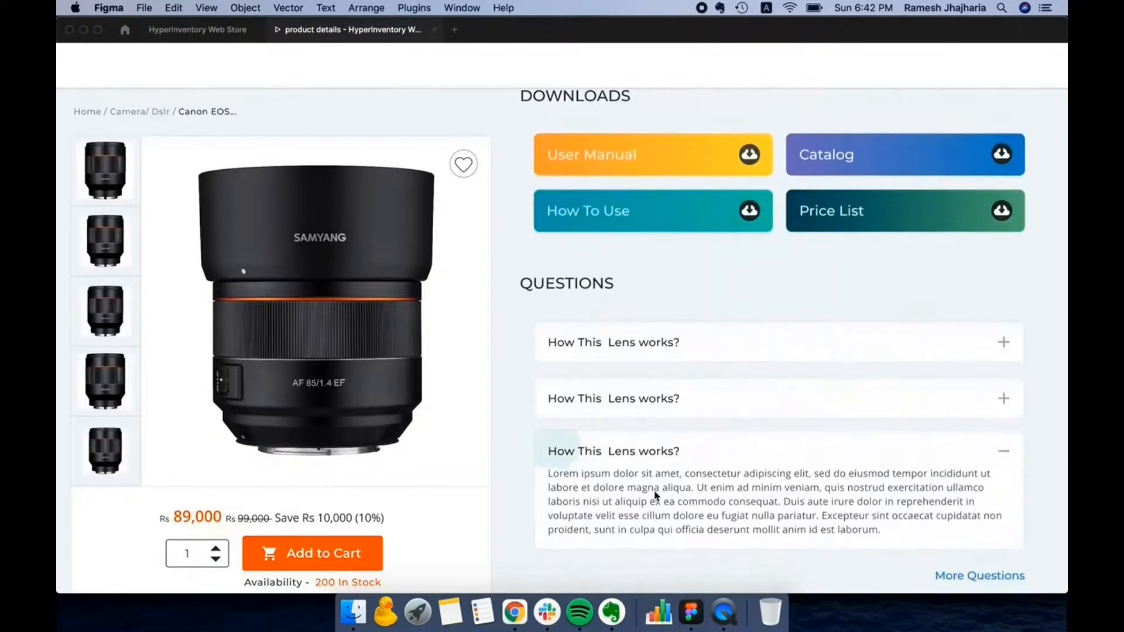
pyautogui.scroll(2, 656, 496)
pyautogui.scroll(-9, 655, 496)
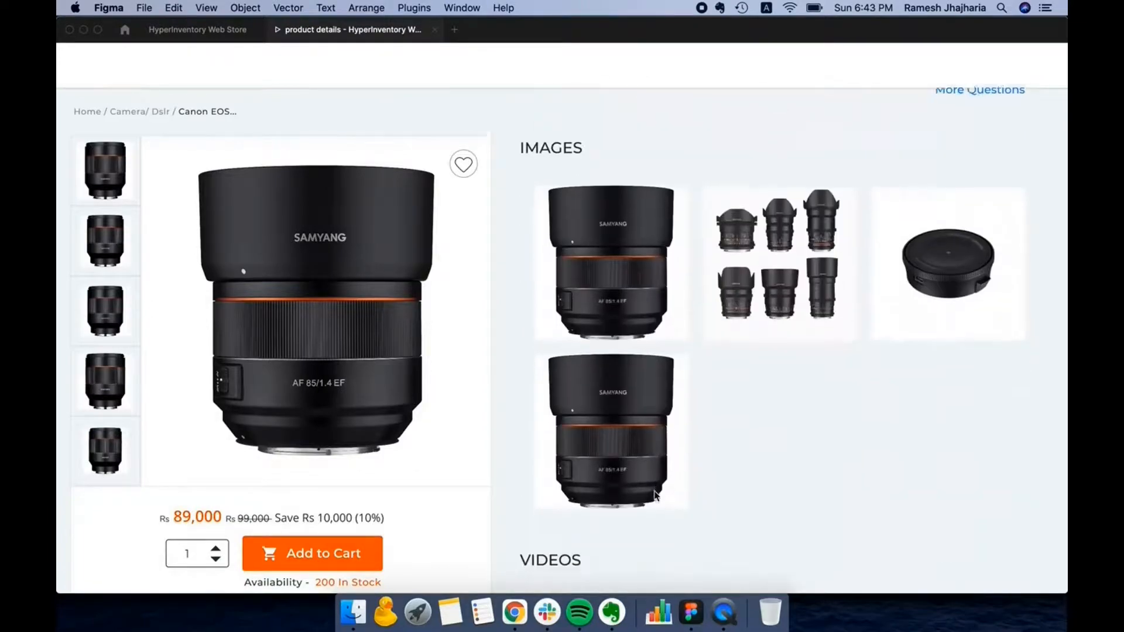
pyautogui.scroll(-10, 656, 496)
pyautogui.scroll(9, 656, 496)
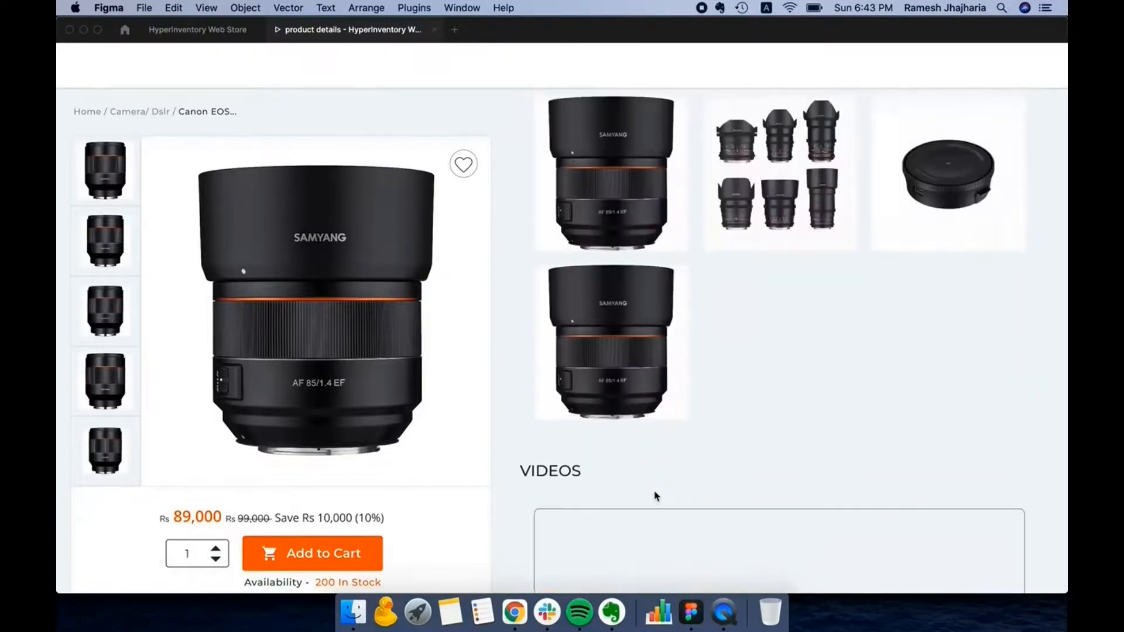
pyautogui.scroll(15, 655, 495)
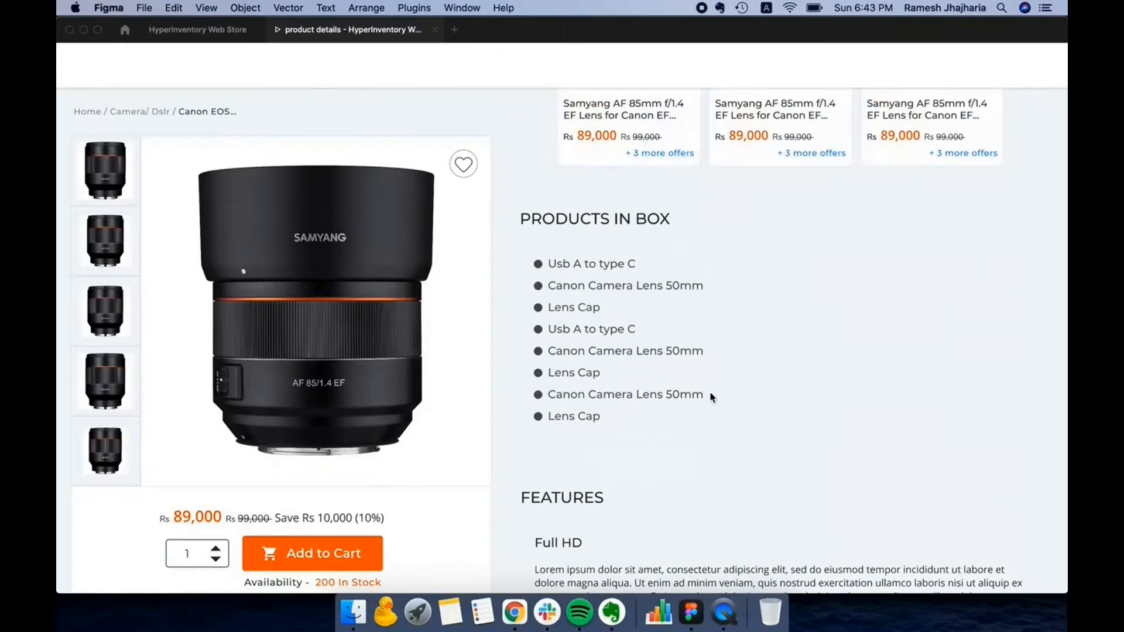
pyautogui.scroll(10, 712, 397)
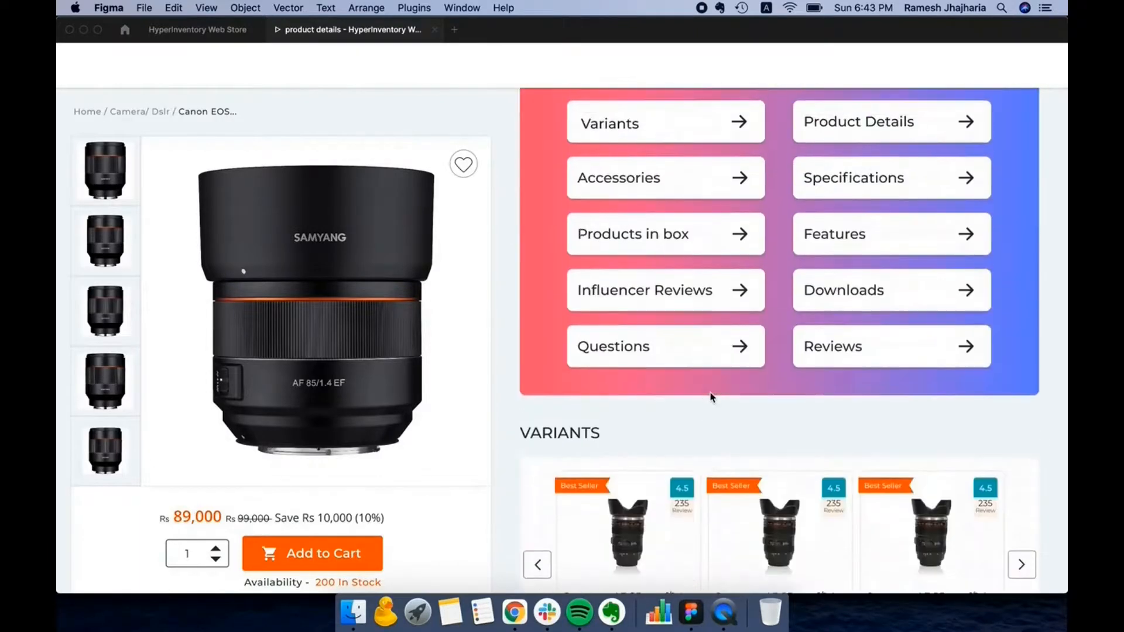
pyautogui.scroll(8, 711, 397)
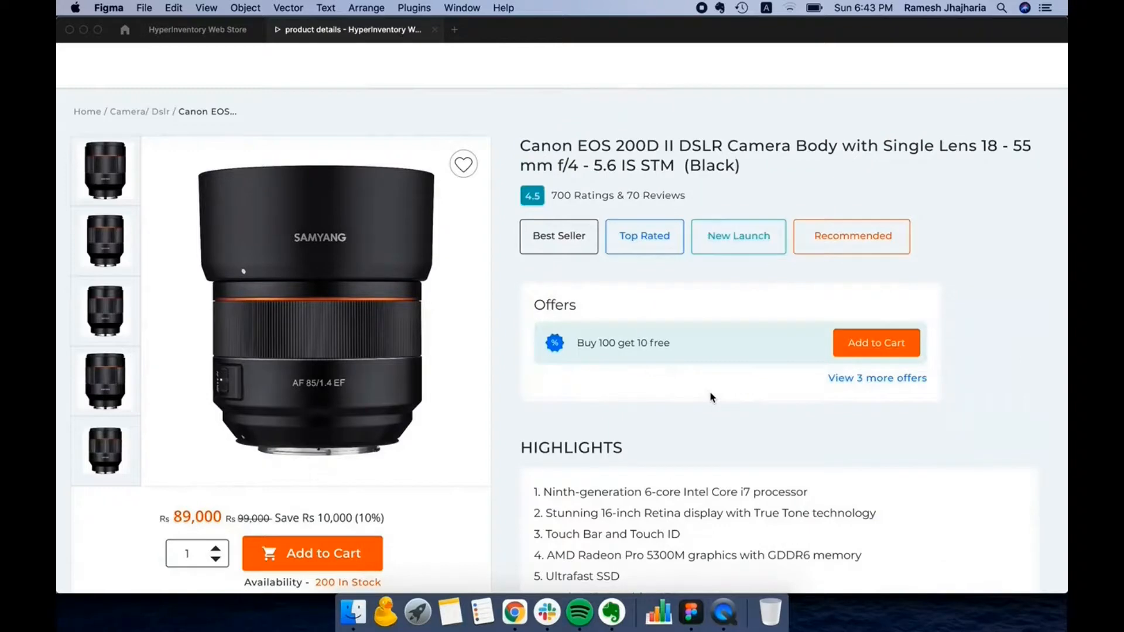
# - Switch back to Chrome and review the Fenix 5X Plus related products, from the accessories back up to the product variants
pyautogui.press('super+Tab')
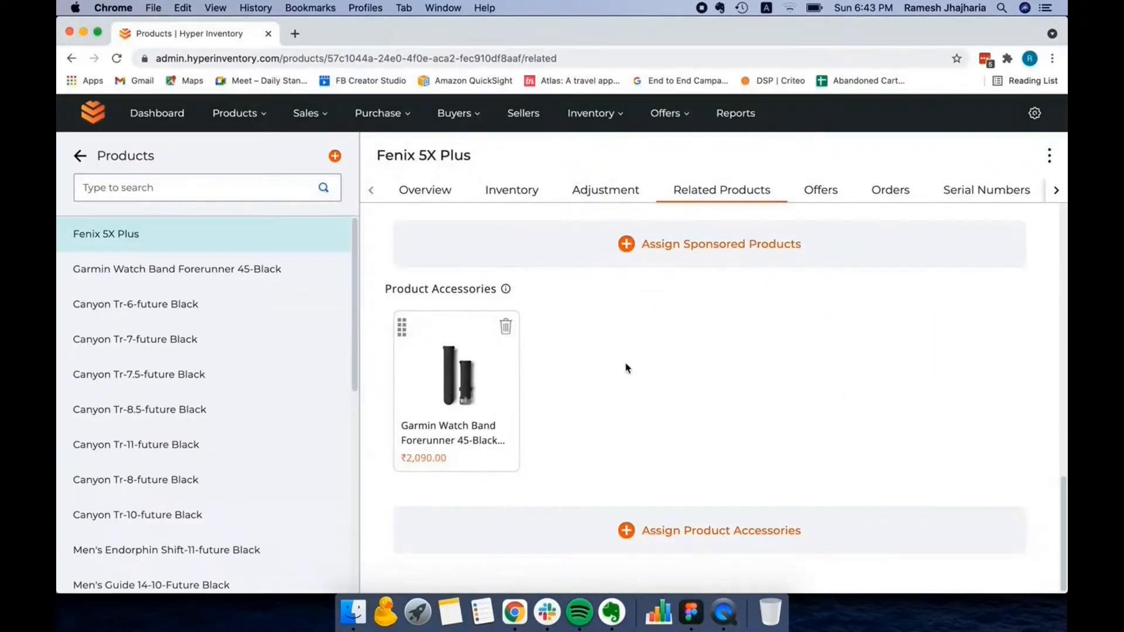
pyautogui.scroll(1, 627, 367)
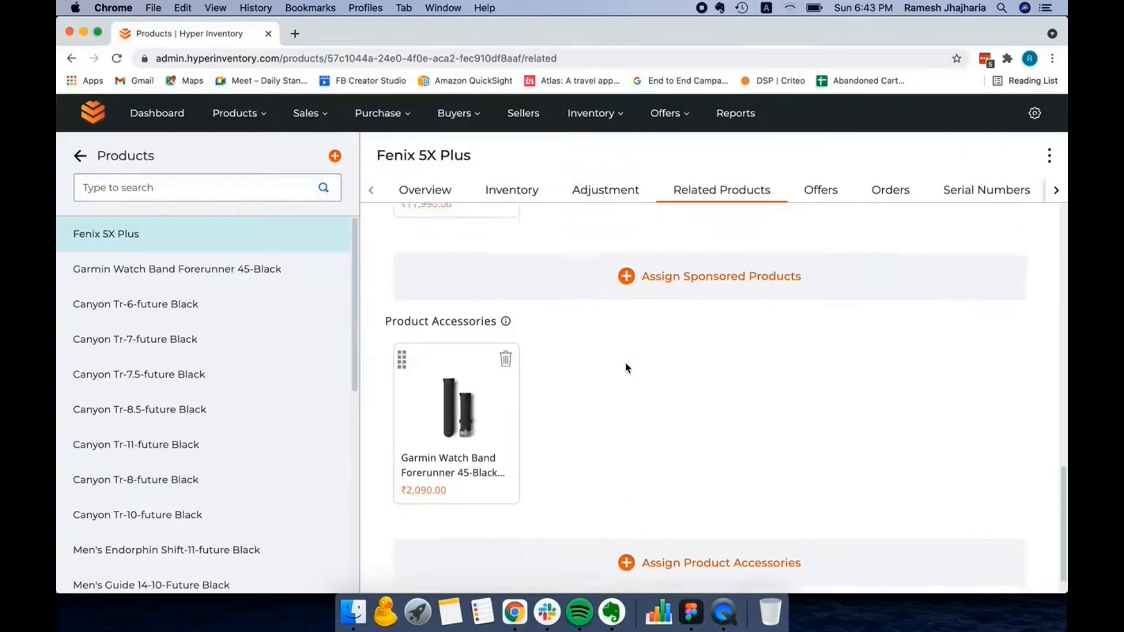
pyautogui.scroll(-1, 627, 368)
pyautogui.scroll(5, 627, 368)
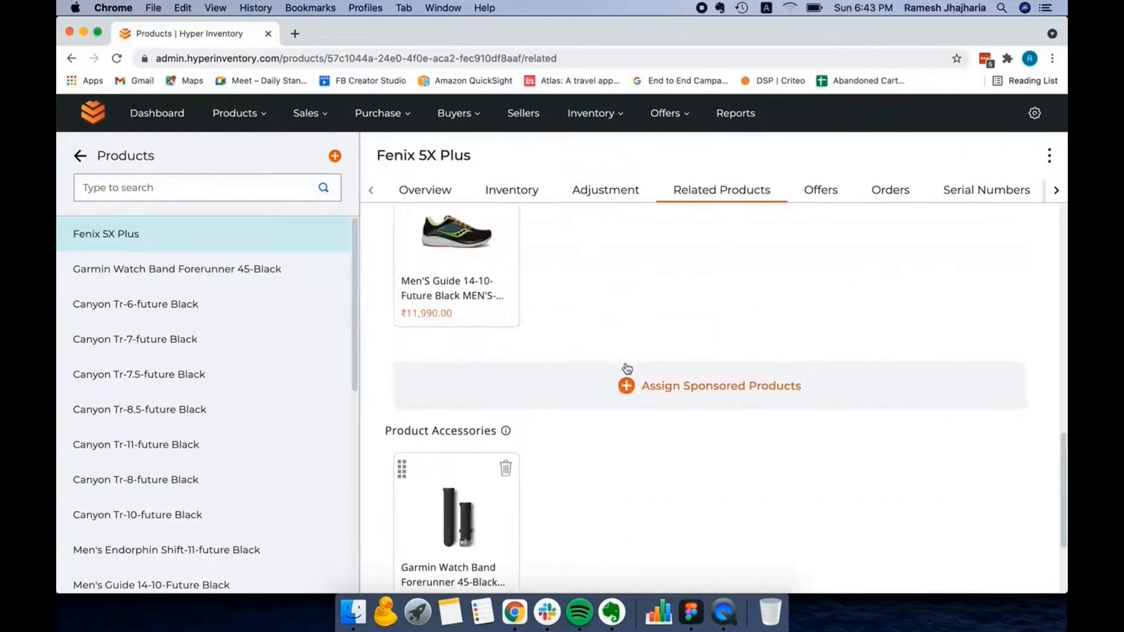
pyautogui.scroll(1, 627, 369)
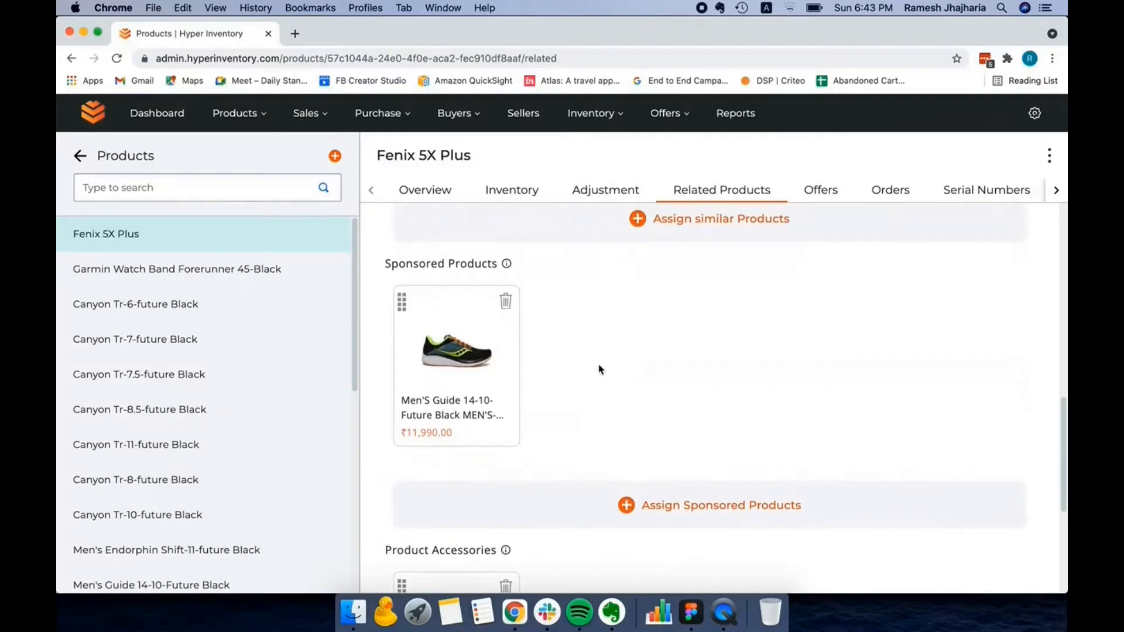
pyautogui.scroll(8, 599, 370)
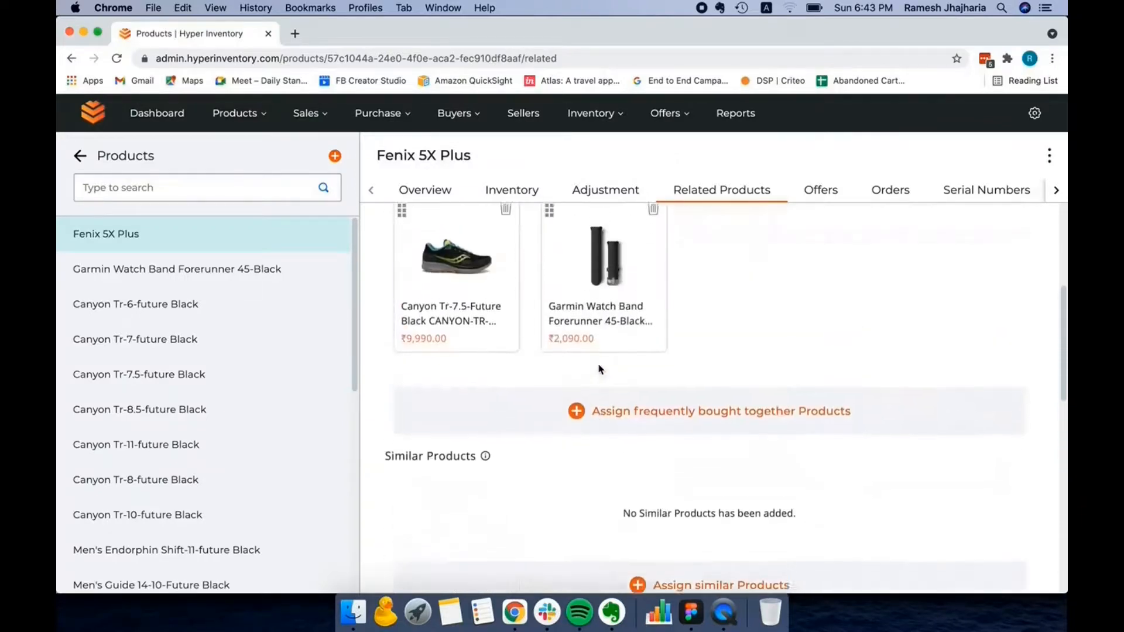
pyautogui.scroll(4, 599, 370)
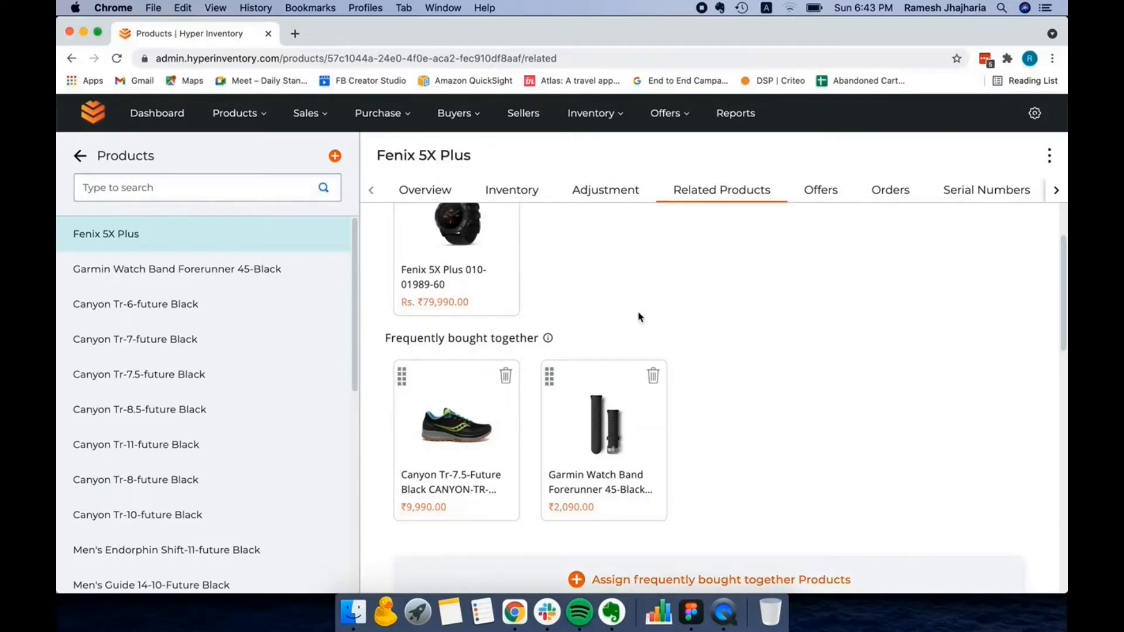
pyautogui.scroll(3, 639, 316)
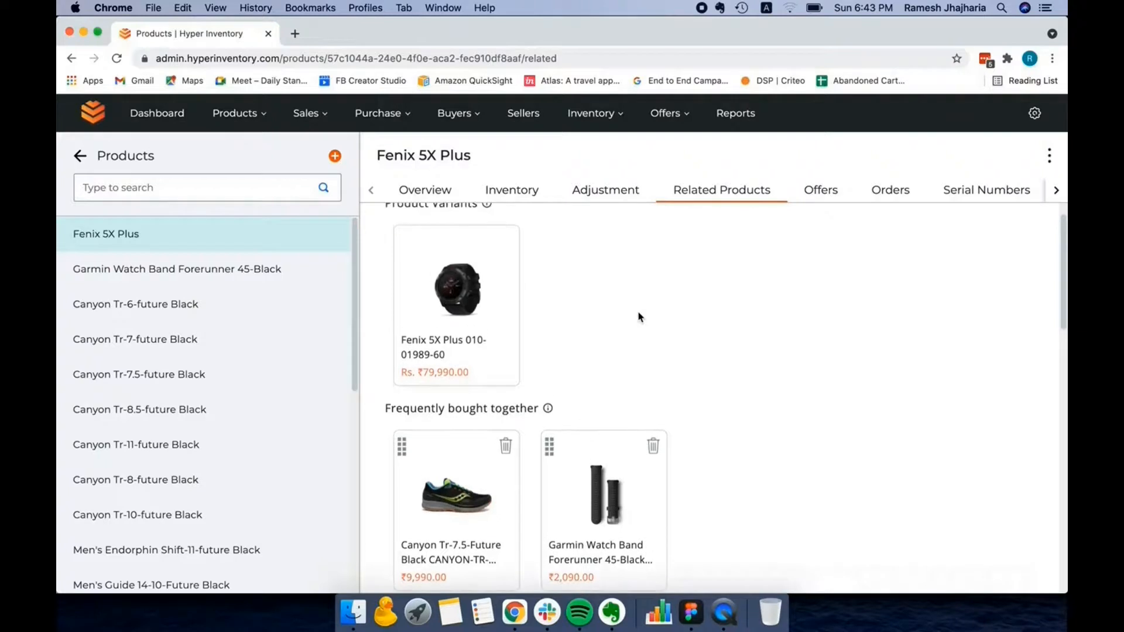